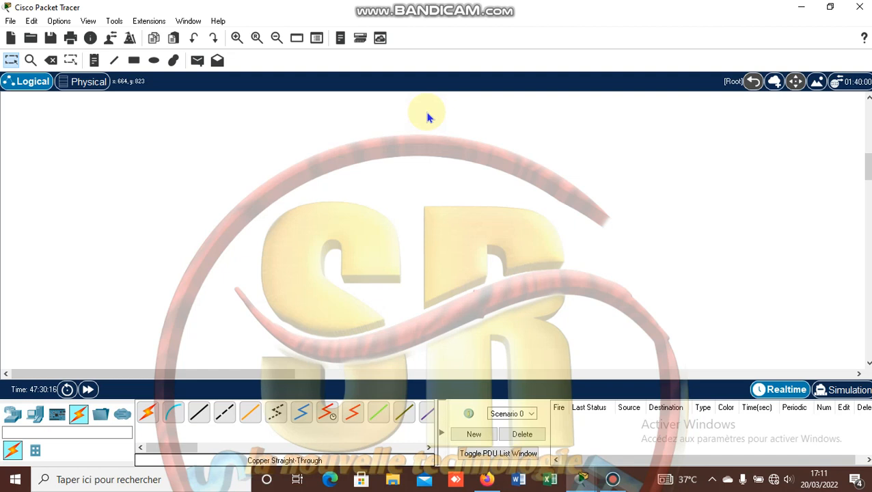
Place two 2811 routers side by side in the upper part of the empty workspace
left_click(12, 413)
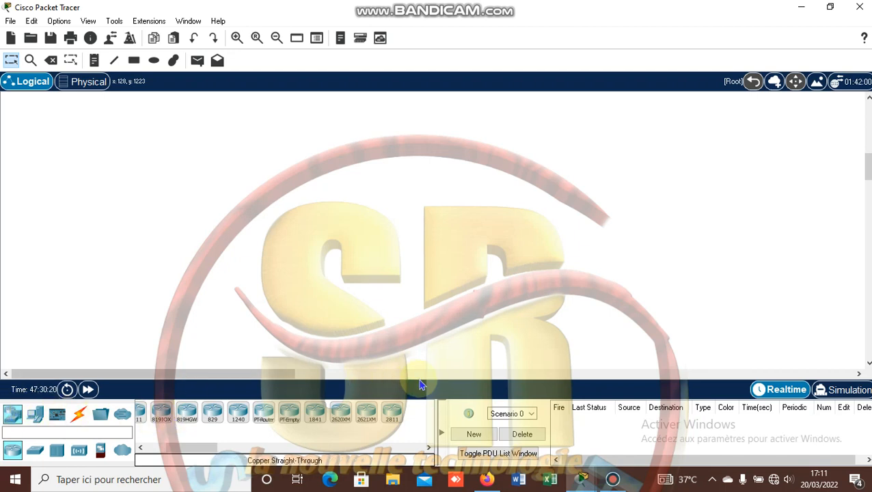
left_click(395, 414)
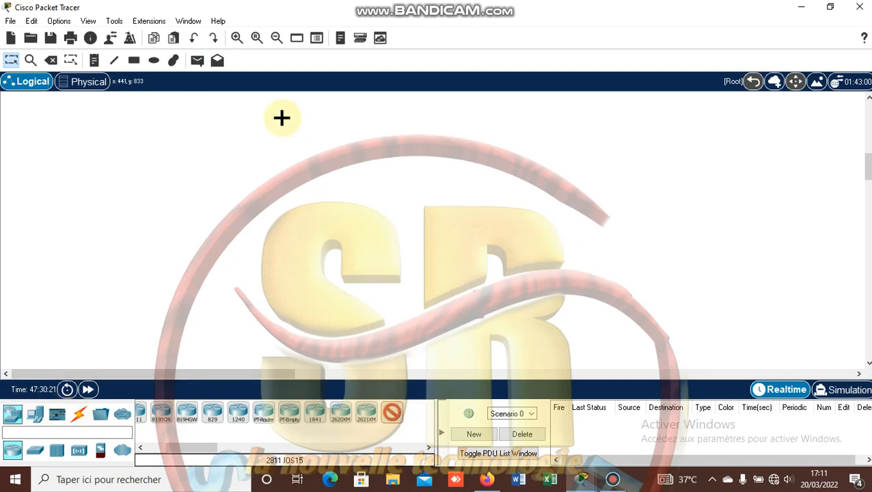
left_click(254, 168)
left_click(474, 169)
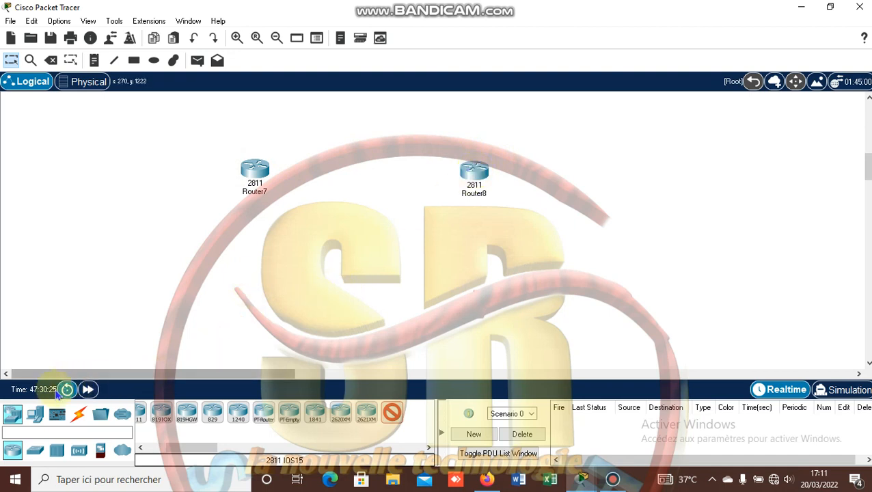
Add two 2960 switches to the topology, one below each 2811 router
left_click(35, 452)
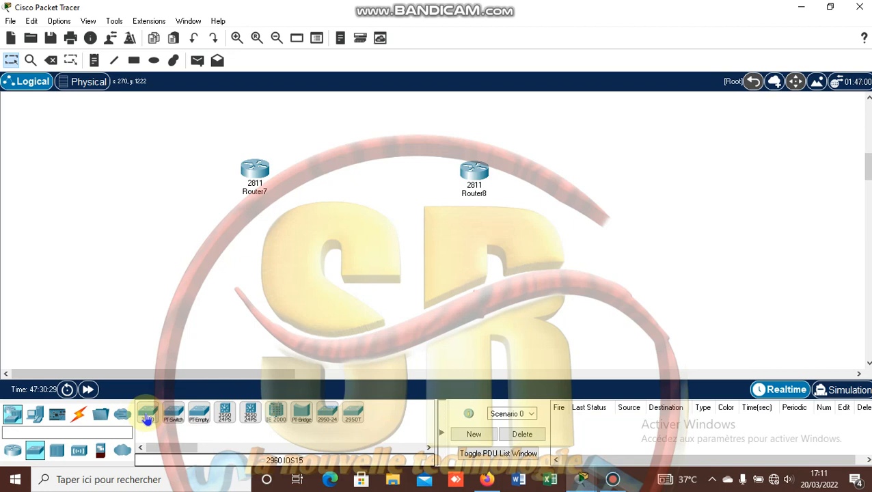
left_click(147, 418)
left_click(238, 255)
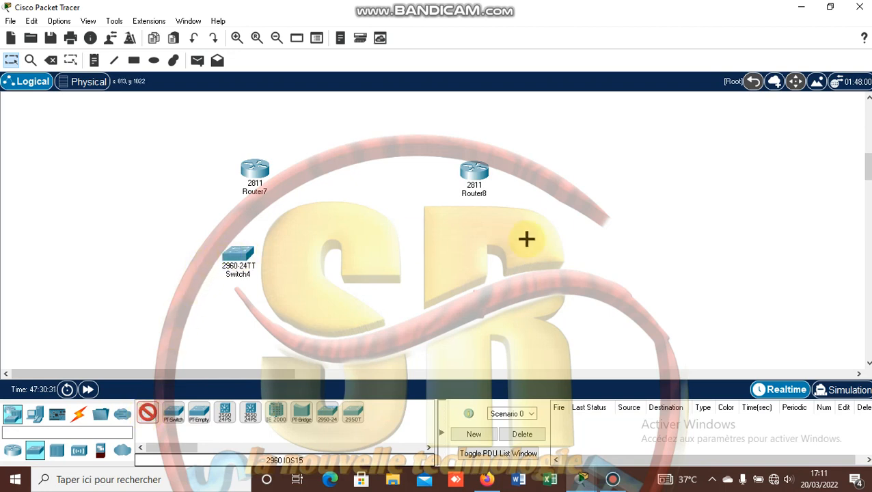
left_click(488, 253)
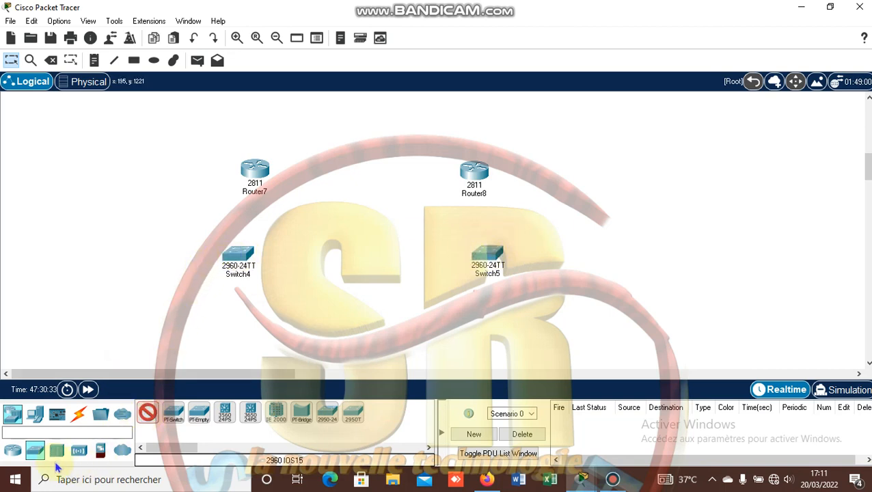
Add two PCs to the topology, one below each 2960 switch
left_click(35, 414)
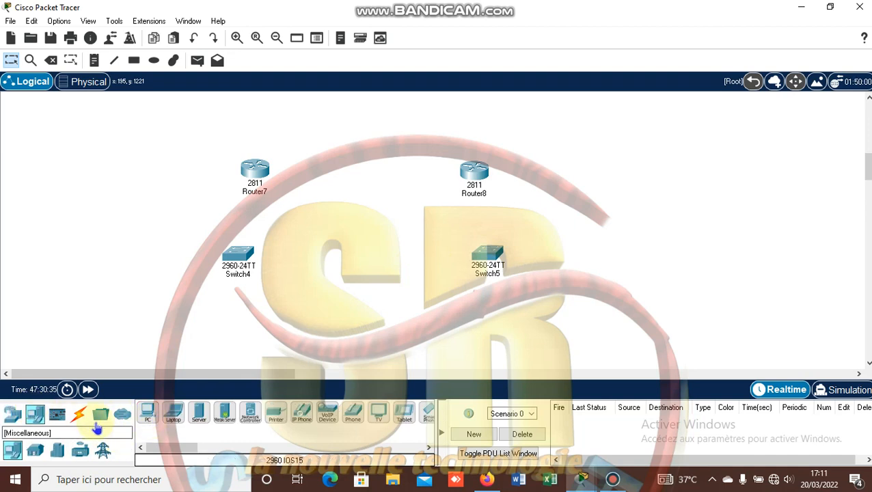
left_click(147, 412)
left_click(214, 321)
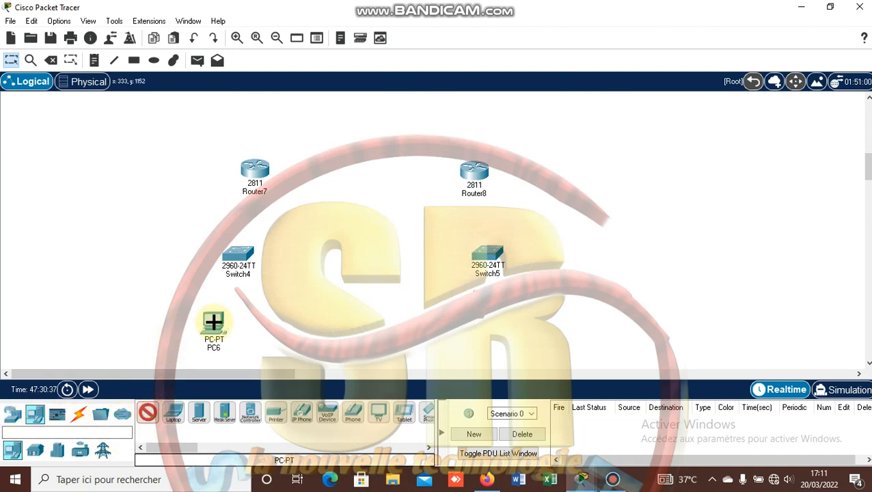
left_click(492, 335)
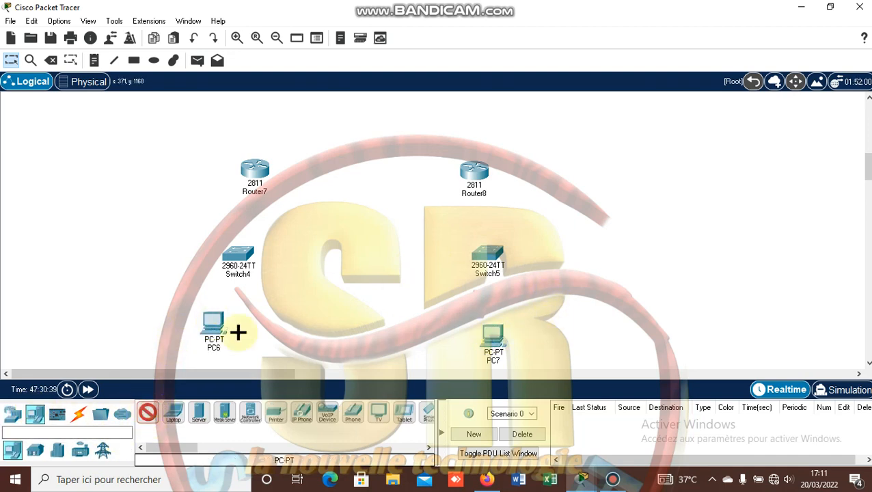
left_click(147, 412)
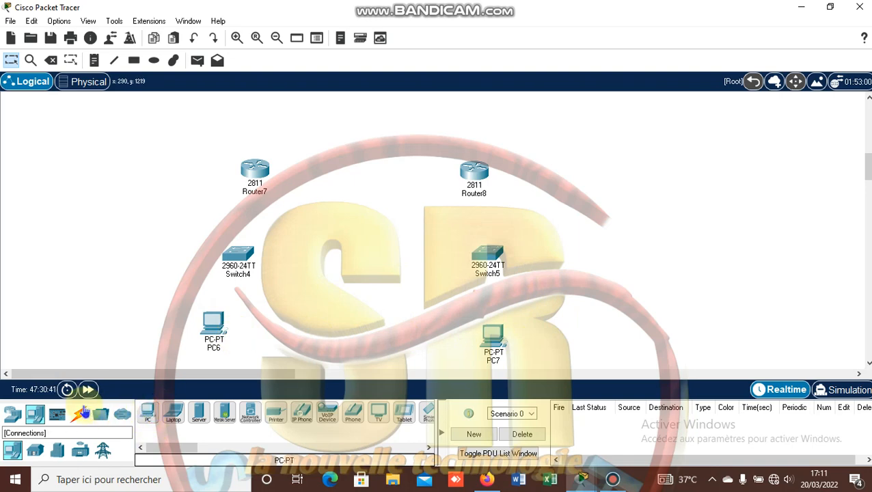
Install an HWIC-2T serial module in Router7's upper WAN card slot beside the Ethernet ports, switching the router off for insertion and back on
left_click(82, 413)
left_click(258, 169)
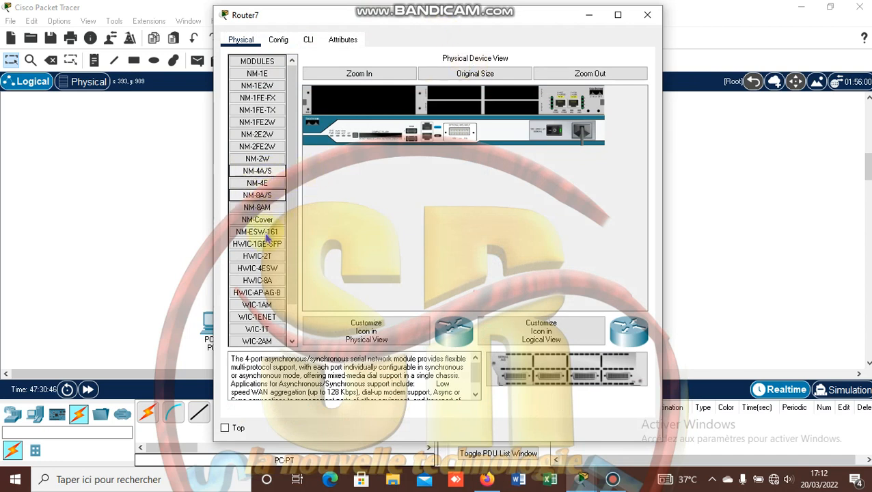
left_click_drag(258, 256, 584, 130)
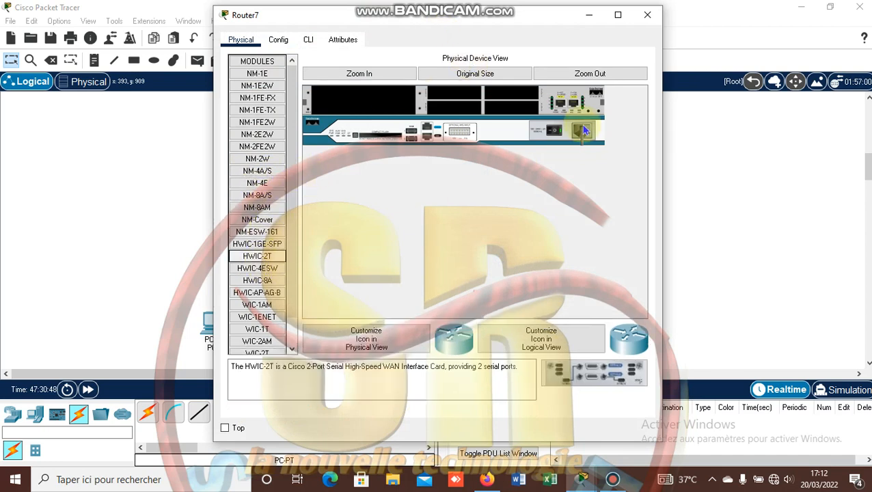
left_click(558, 130)
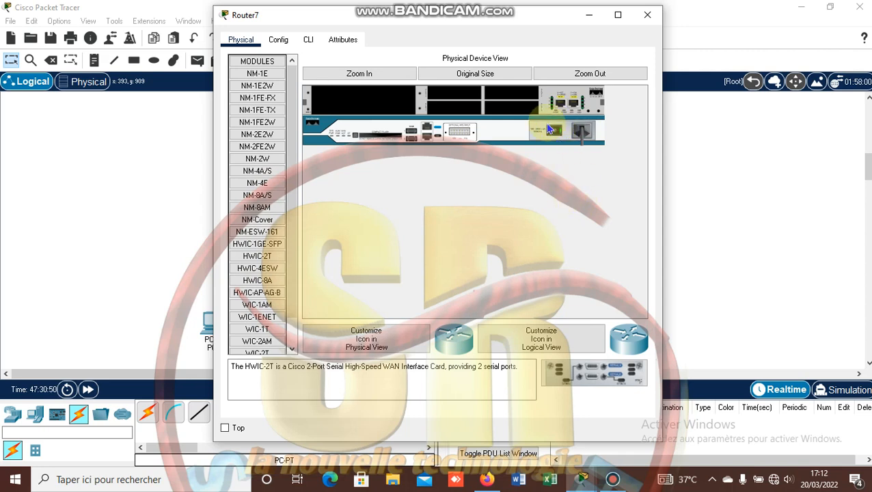
left_click_drag(555, 371, 504, 93)
left_click(555, 132)
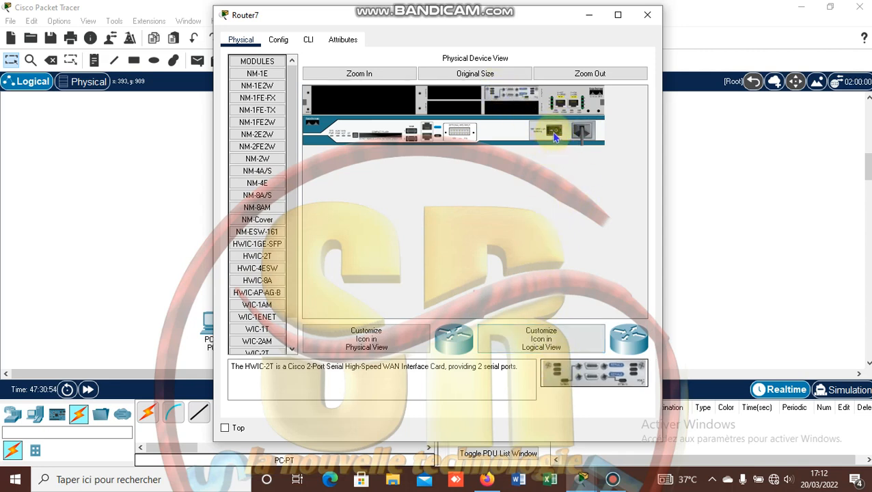
left_click(647, 15)
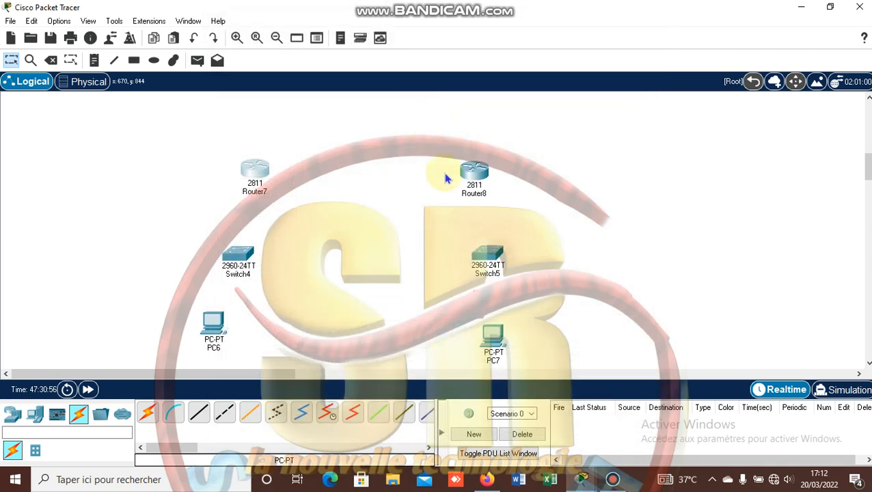
Fit Router8 with an HWIC-2T module in the same slot as Router7, powering it off for insertion and on again
left_click(470, 172)
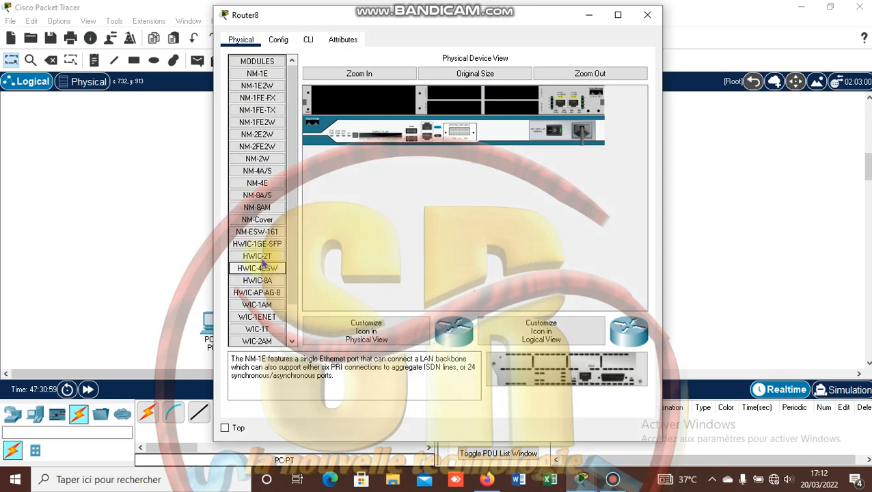
left_click_drag(257, 257, 558, 135)
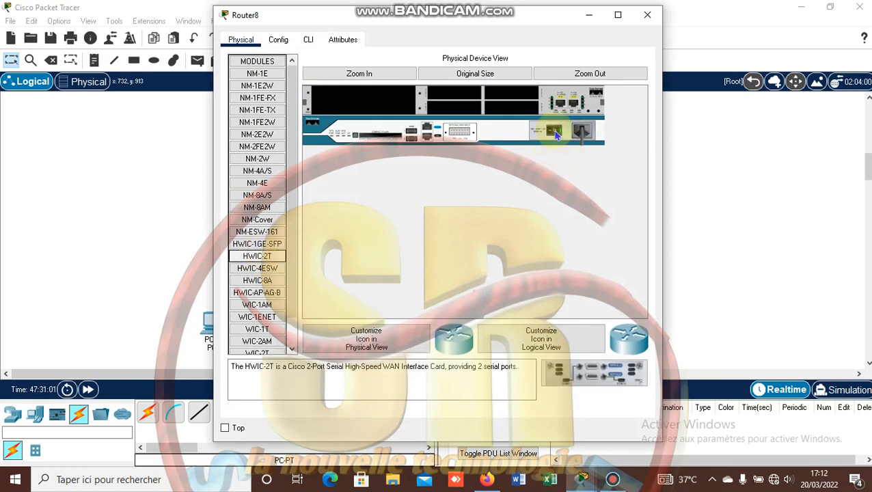
left_click(557, 135)
left_click_drag(593, 373, 516, 93)
left_click(551, 132)
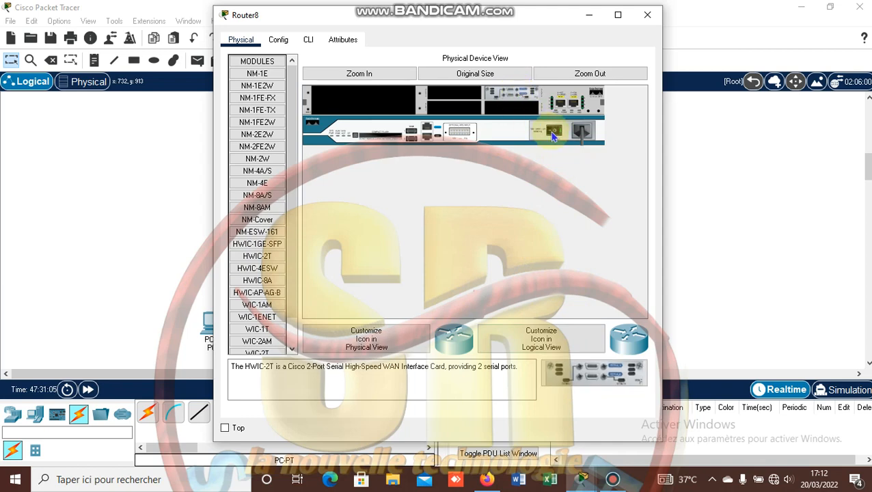
left_click(647, 14)
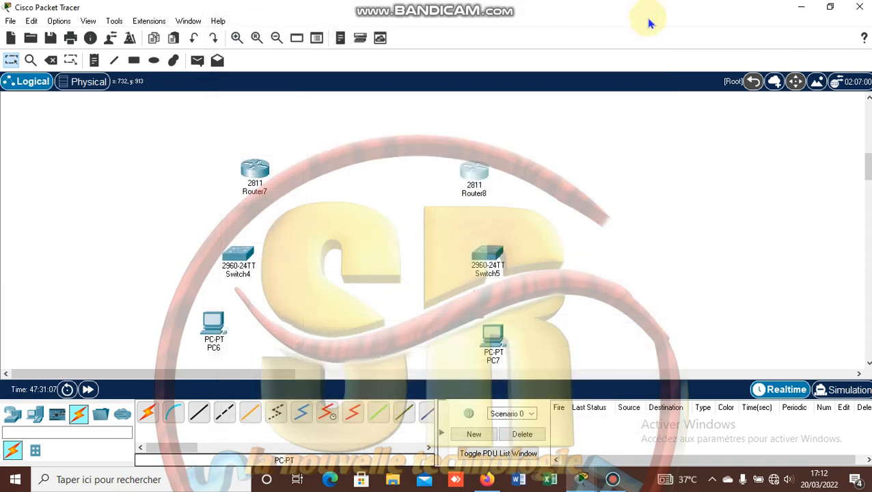
Connect Router7's Serial0/2/0 port to Router8's Serial0/2/0 port with a Serial DCE cable, starting at Router7
mouse_move(258, 177)
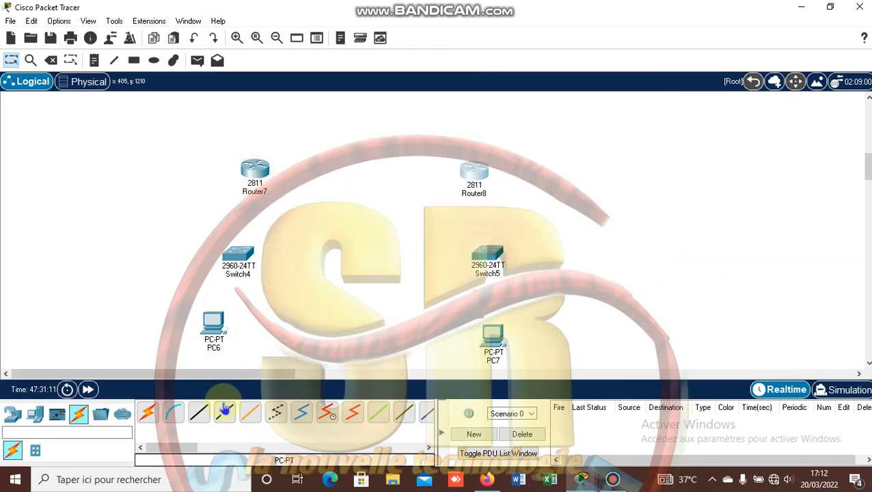
left_click(328, 413)
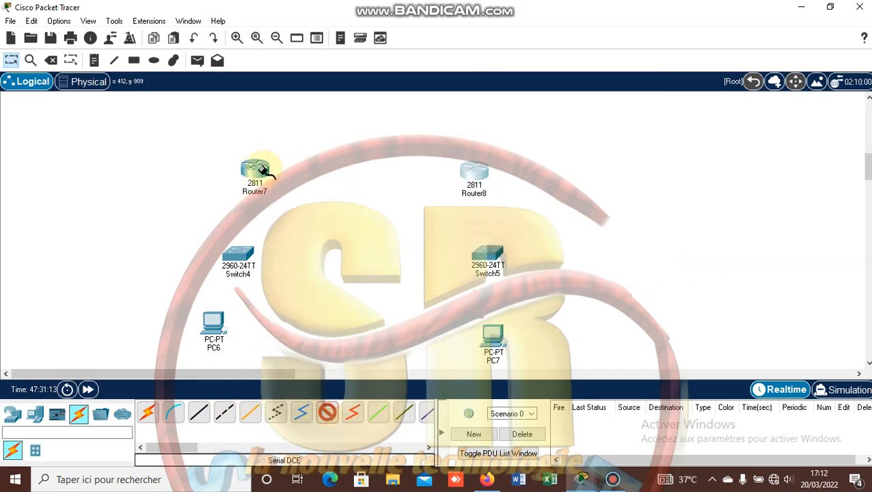
left_click(261, 172)
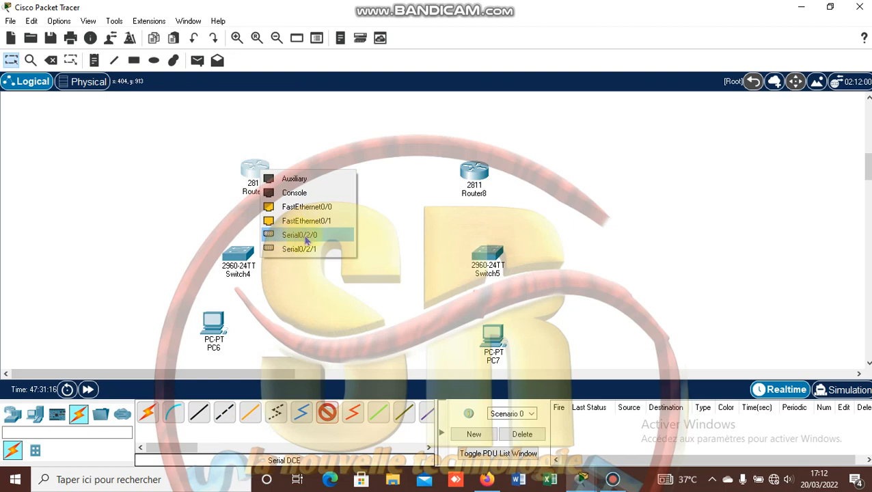
left_click(306, 237)
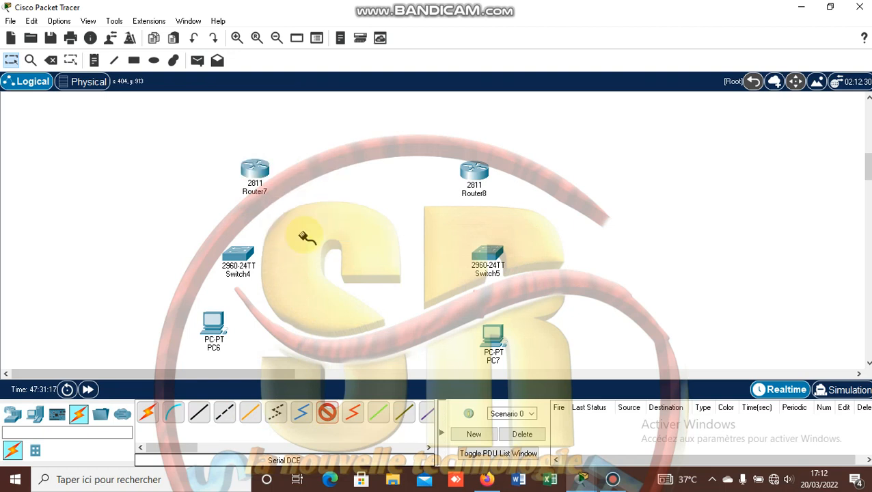
left_click(478, 173)
left_click(518, 235)
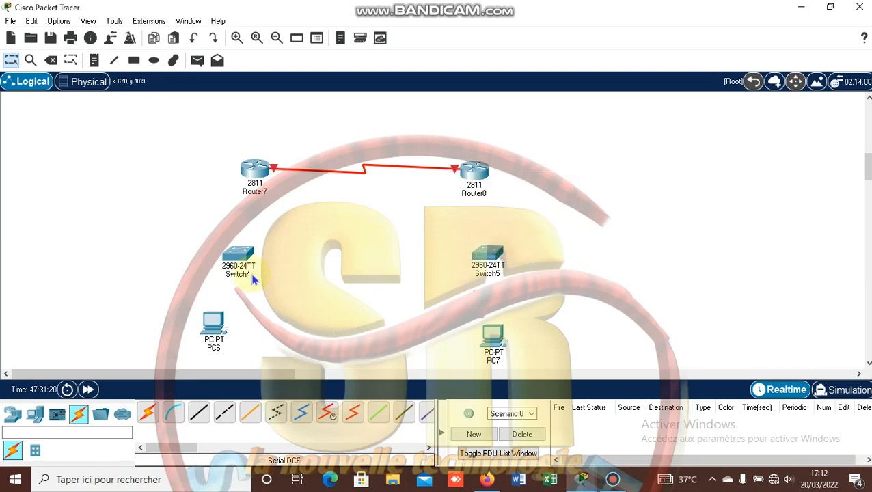
Connect Router7's FastEthernet0/0 port to Switch4's FastEthernet0/1 port with a copper straight-through cable
left_click(199, 413)
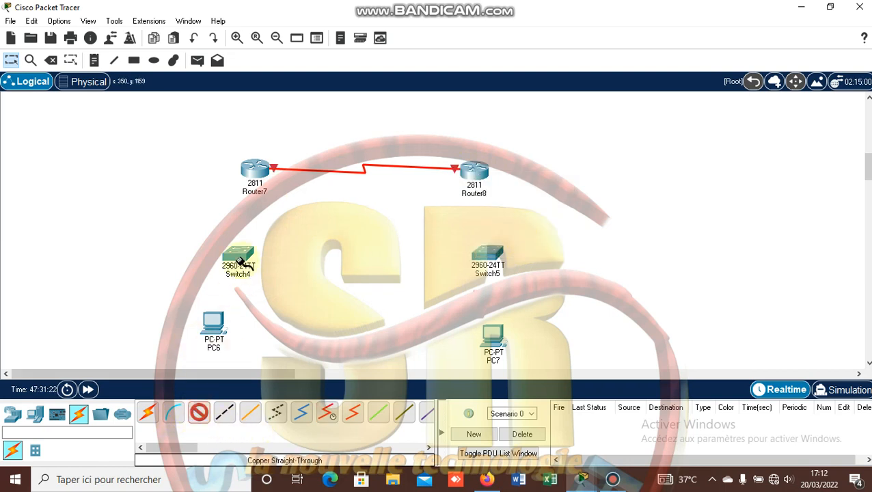
left_click(257, 170)
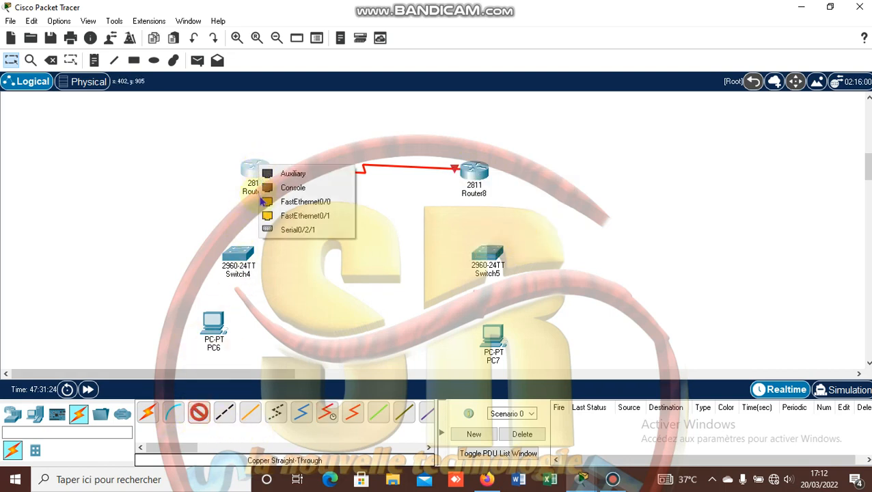
left_click(282, 203)
left_click(238, 255)
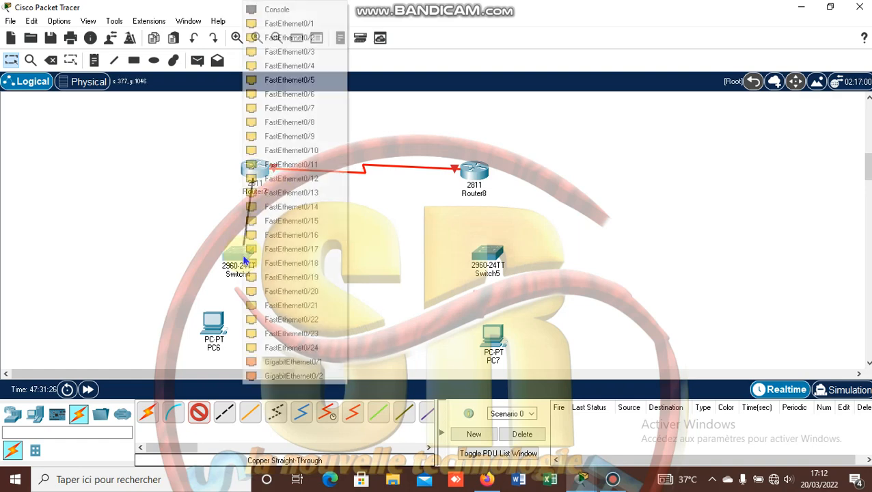
left_click(316, 25)
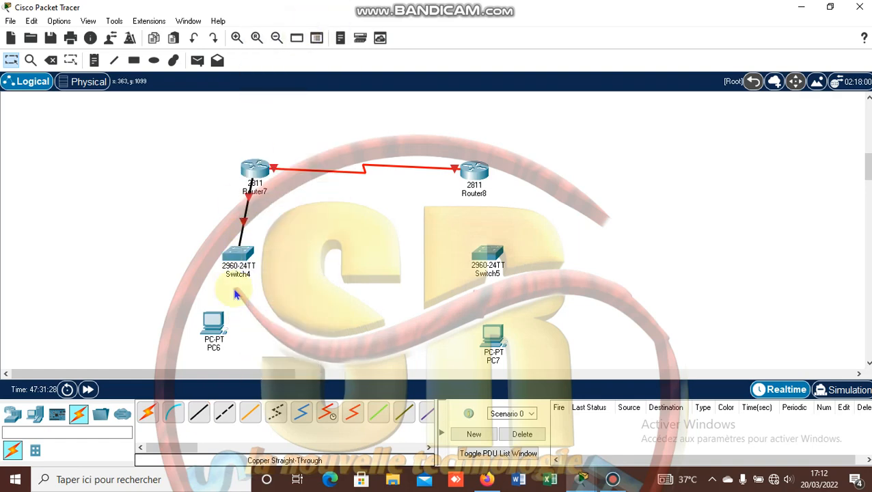
Connect Switch4's FastEthernet0/2 port to PC6's FastEthernet0 port with a copper straight-through cable
left_click(199, 412)
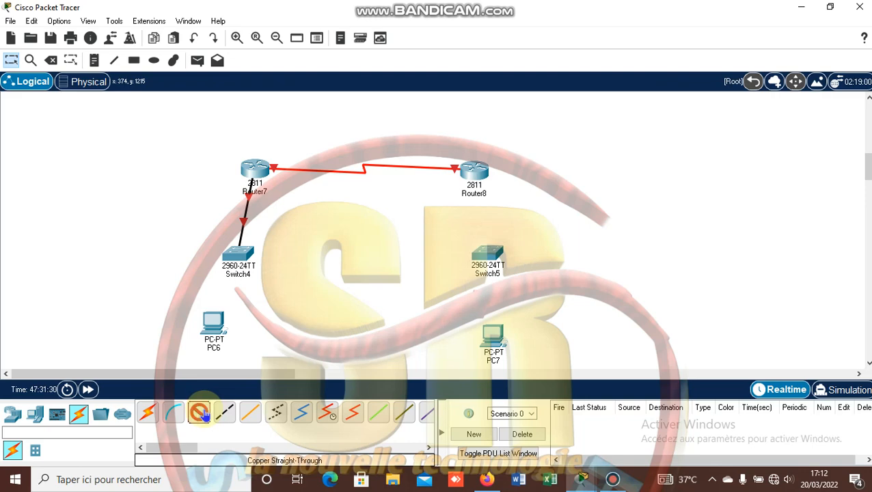
left_click(216, 334)
left_click(238, 254)
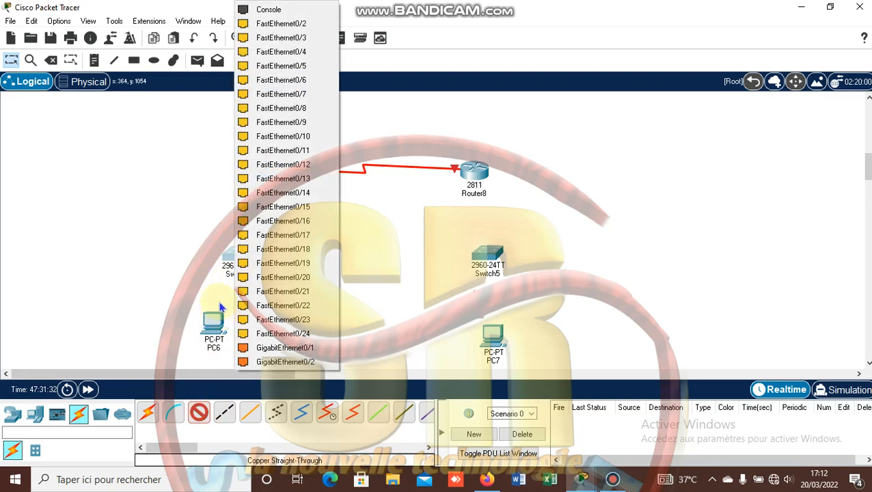
left_click(274, 24)
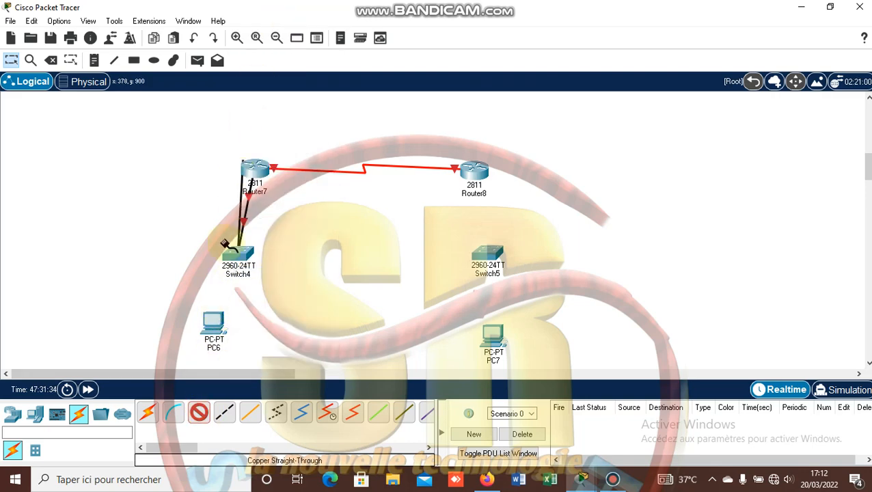
left_click(215, 320)
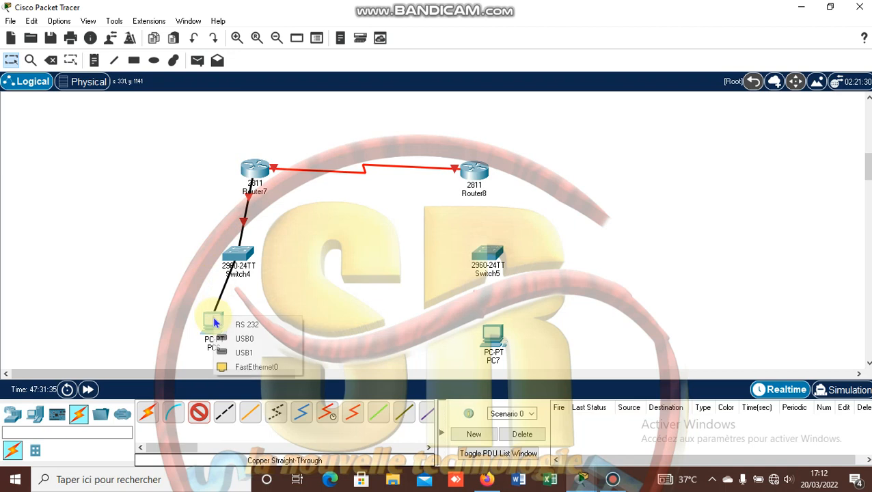
left_click(248, 366)
Connect Router8's FastEthernet0/0 port to Switch5's FastEthernet0/1 port with a copper straight-through cable
left_click(476, 171)
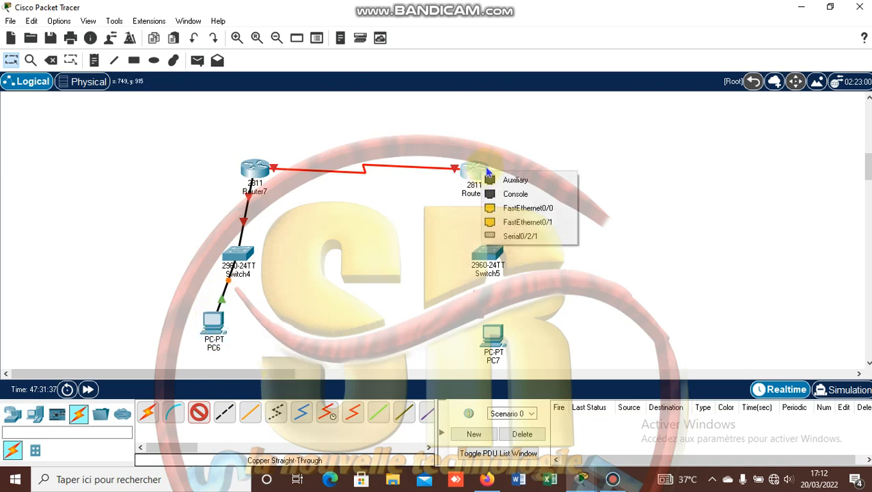
left_click(518, 211)
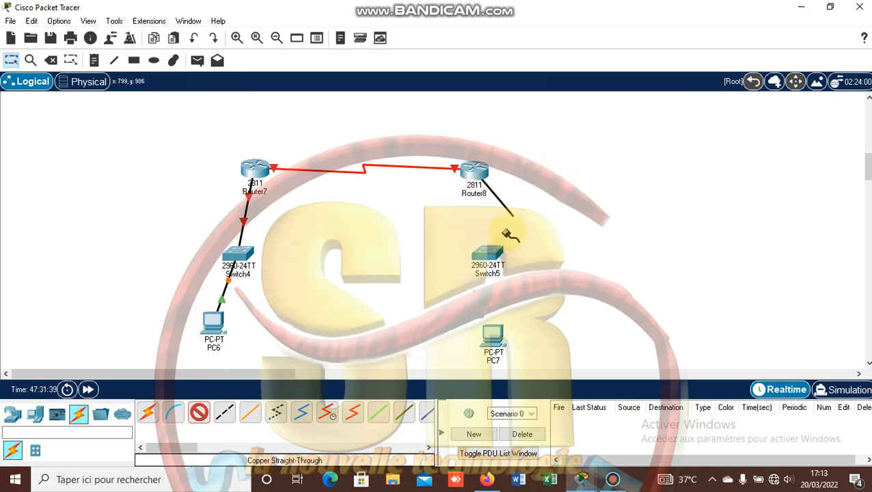
left_click(487, 254)
left_click(539, 25)
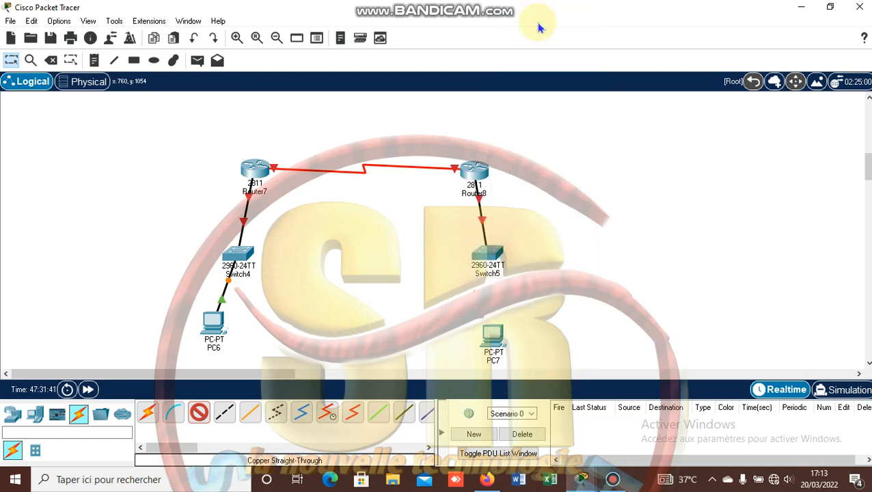
Connect Switch5's FastEthernet0/2 port to PC7's FastEthernet0 port with a copper straight-through cable
left_click(489, 268)
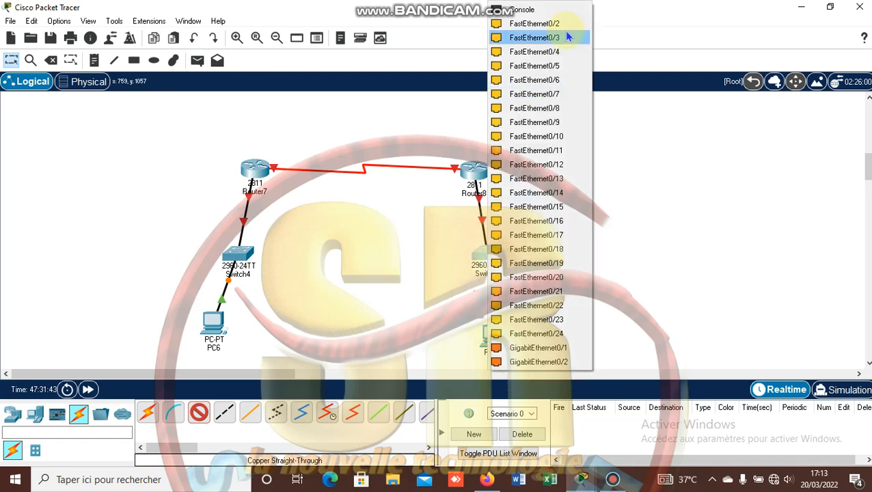
left_click(564, 29)
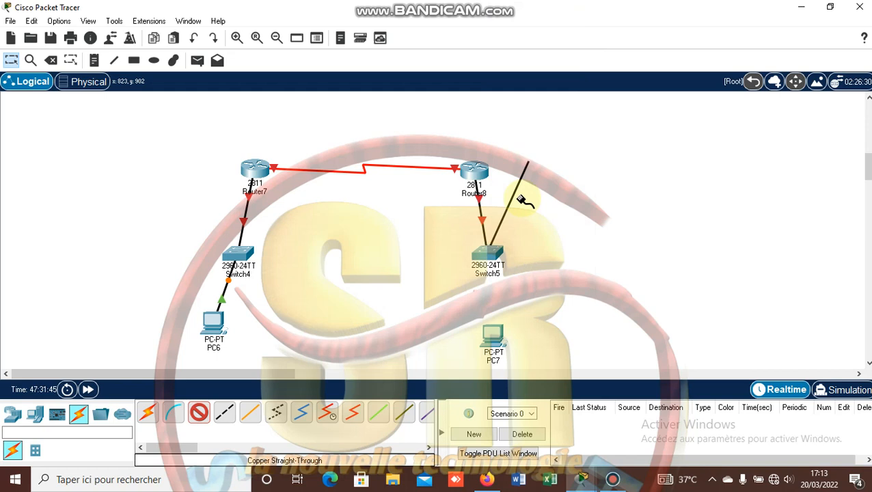
left_click(512, 329)
left_click(534, 396)
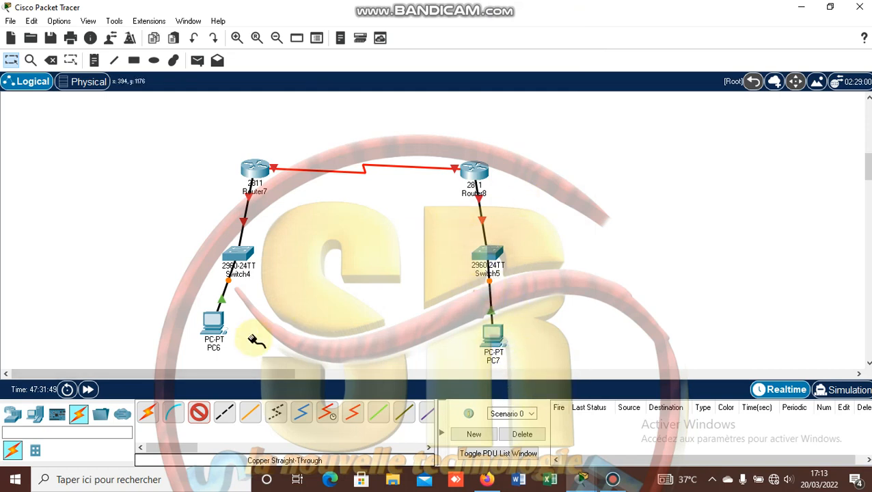
key("Escape")
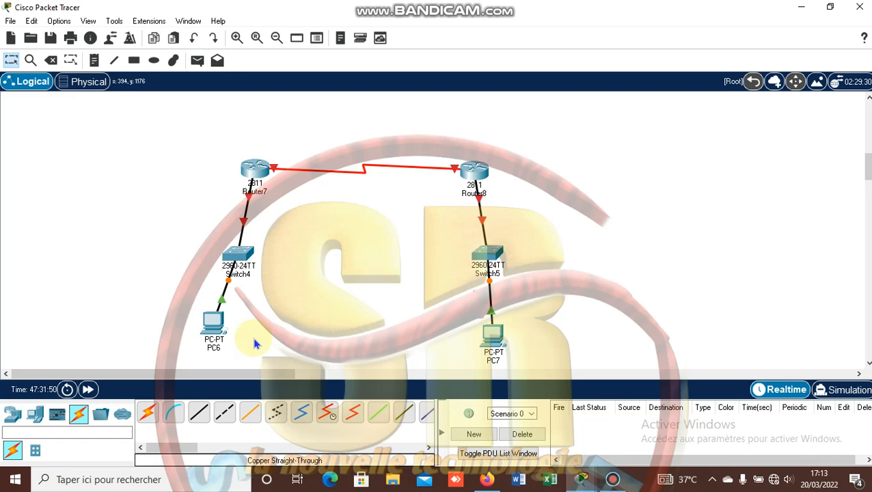
Open Router7's command-line interface and decline the initial configuration dialog to reach the user prompt
left_click(257, 171)
left_click(258, 174)
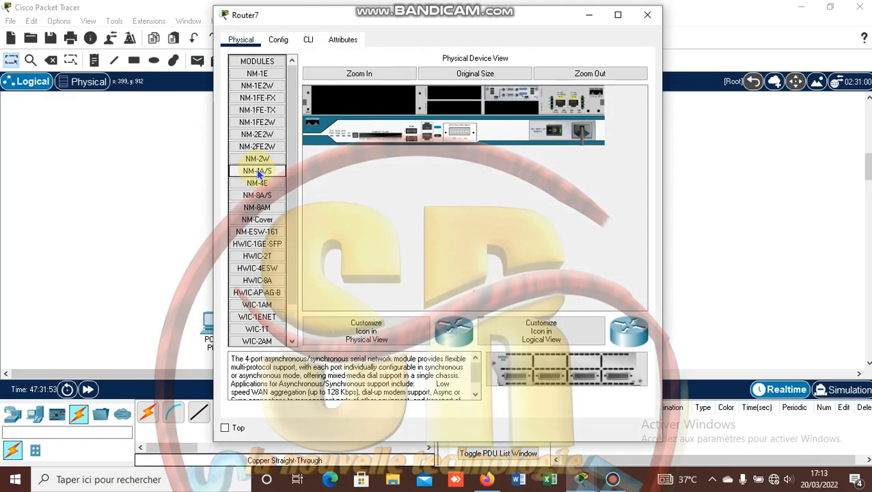
left_click(308, 41)
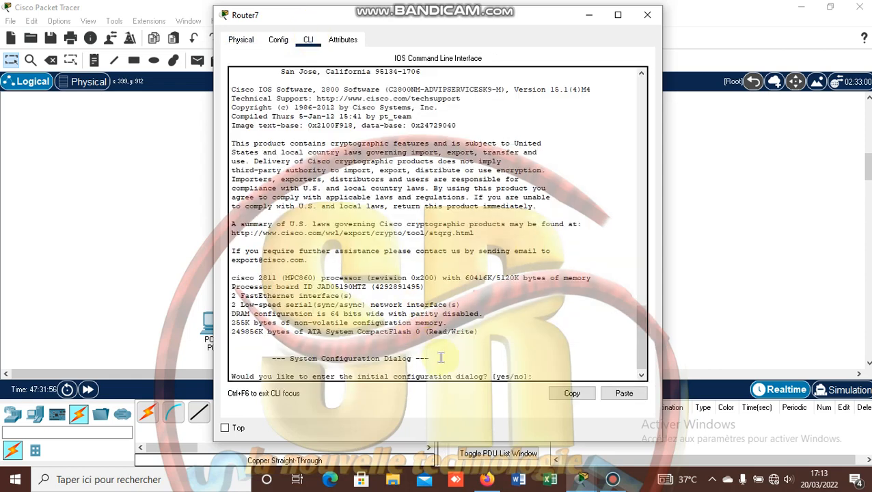
key("Return")
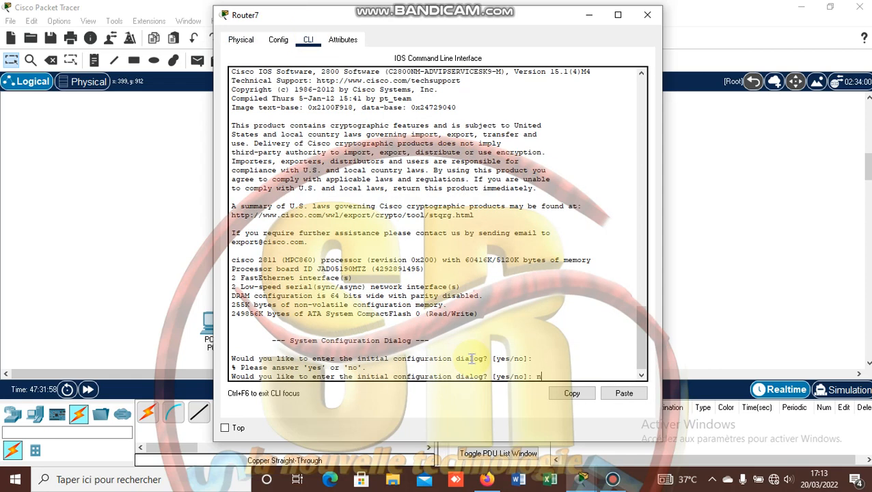
type("n")
key("Return")
key("Return")
key("Return")
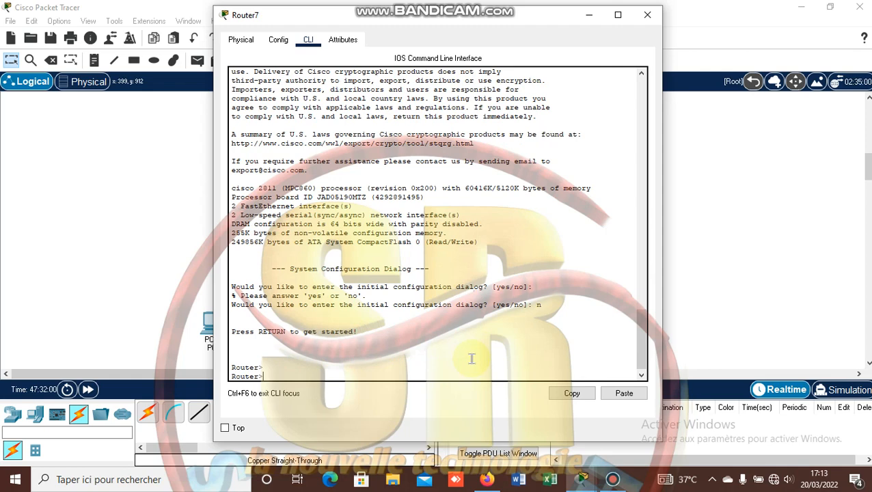
Enter global configuration mode on Router7 and set its hostname to R1
type("en")
key("Return")
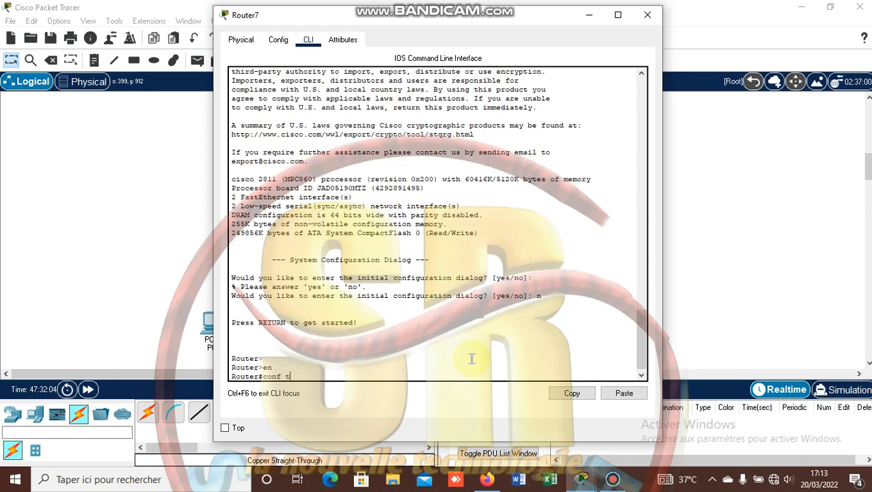
key("Return")
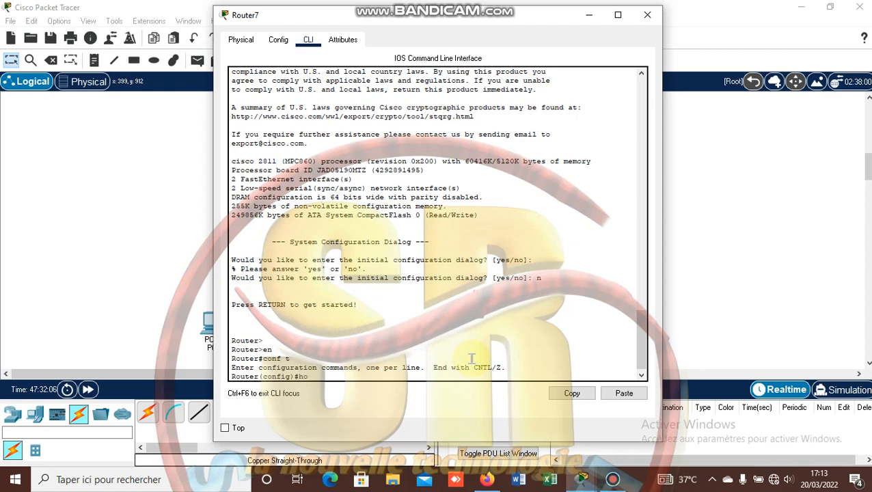
type("hos")
key("Tab")
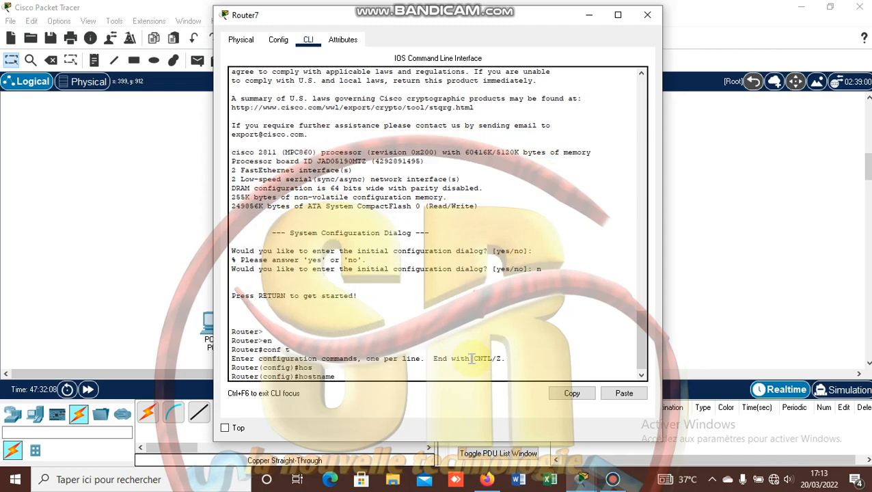
type("R1")
key("Return")
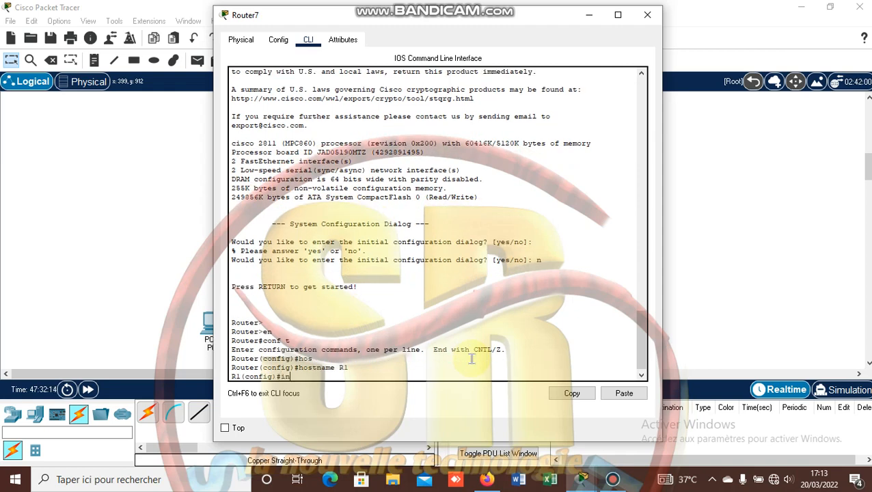
Assign IP address 10.0.0.1 with mask 255.0.0.0 to R1's FastEthernet 0/0 interface
type("in")
key("Tab")
type("f")
key("Tab")
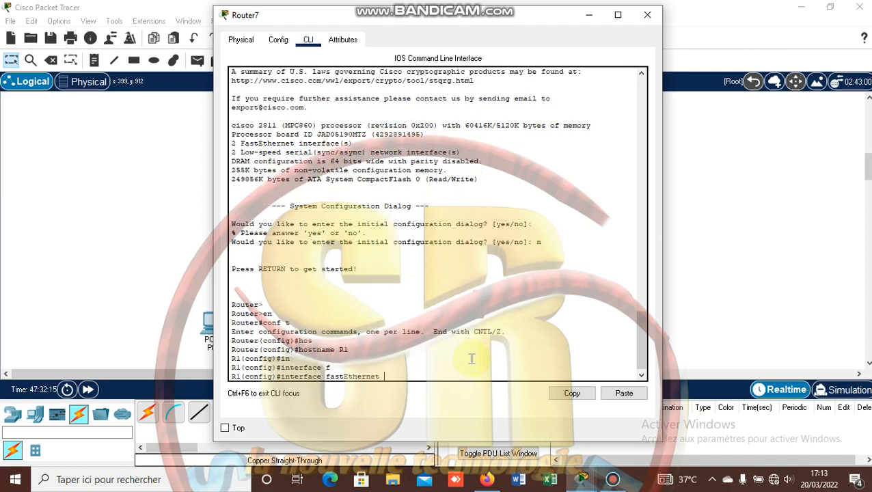
type("0/0")
key("Return")
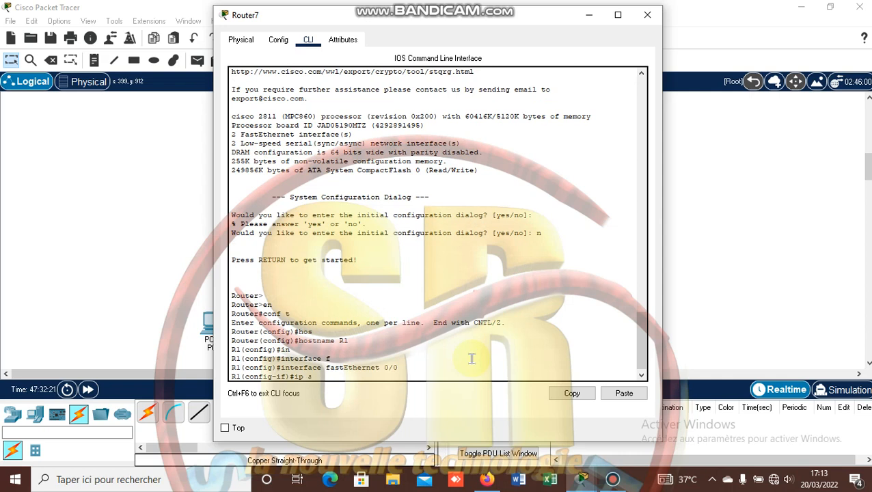
type("ip ad")
key("Tab")
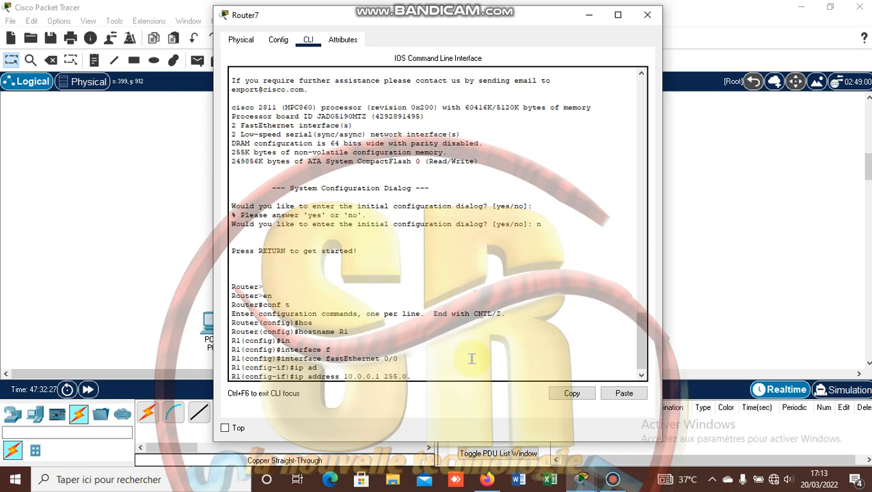
key("Return")
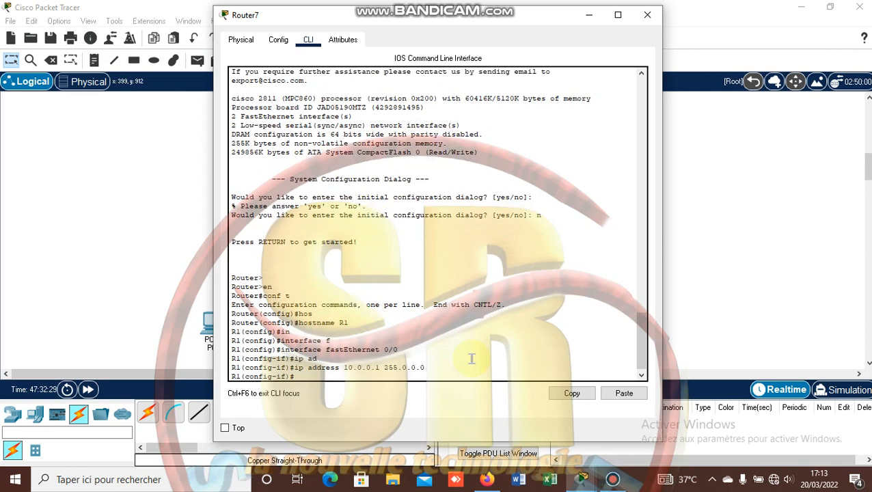
Enable R1's FastEthernet 0/0 interface with no shutdown and move the router window aside to uncover the Router7 branch of the topology
type("no sh")
key("Tab")
key("Return")
key("Return")
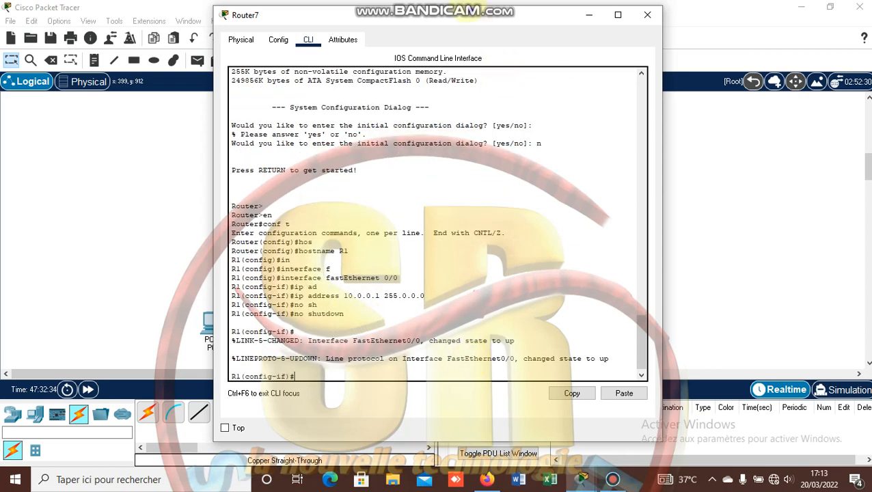
left_click_drag(466, 21, 604, 21)
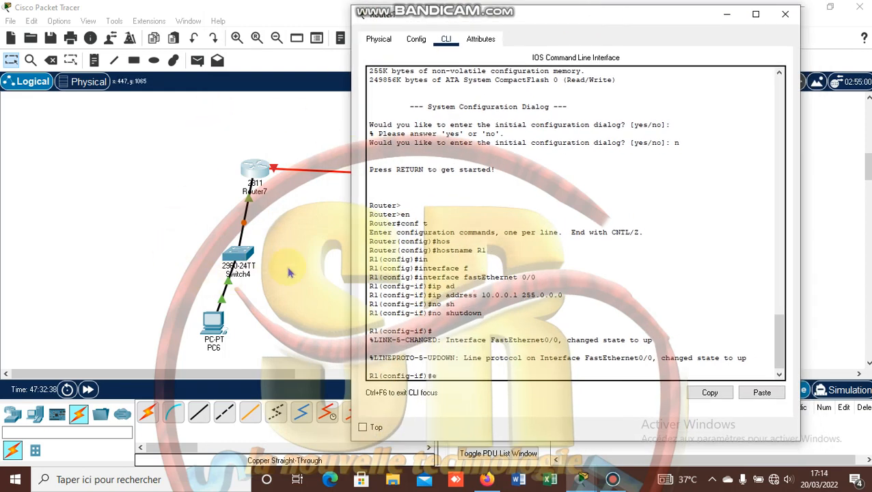
Leave the FastEthernet 0/0 configuration and enter interface configuration mode for R1's serial 0/2/0
type("ex")
key("Return")
type("ig)#i")
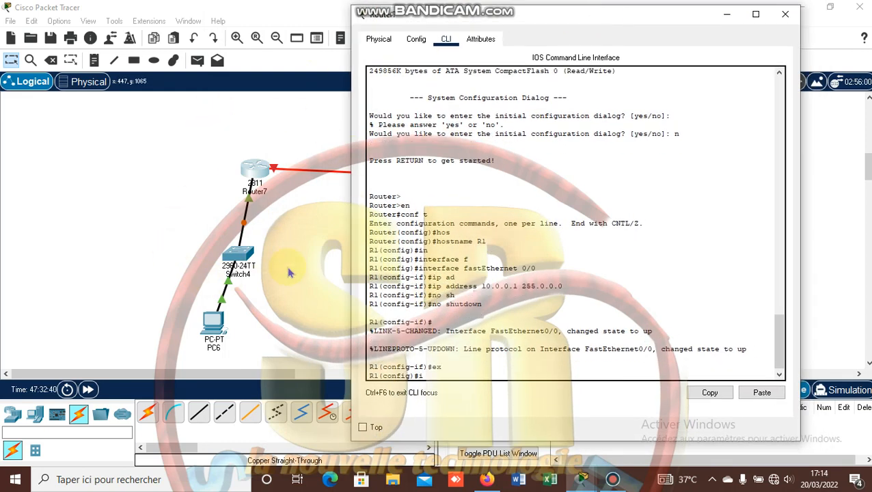
type("n")
key("Tab")
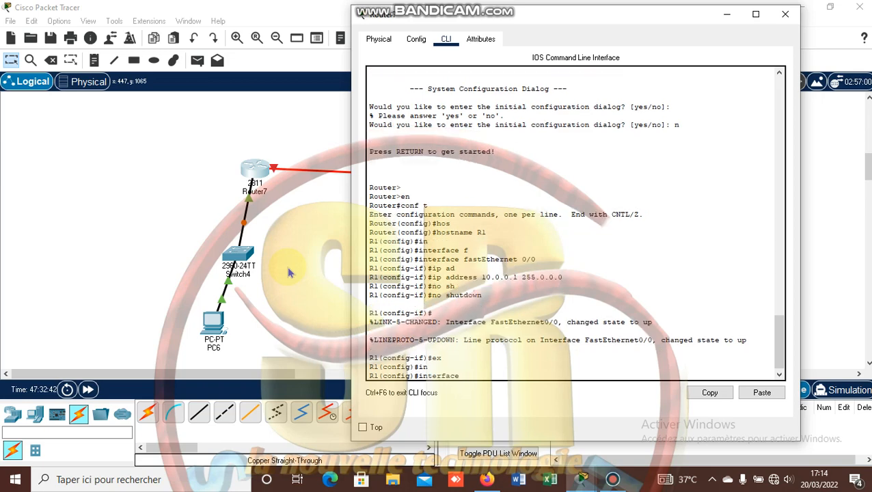
key("BackSpace")
key("BackSpace")
type("e")
key("Tab")
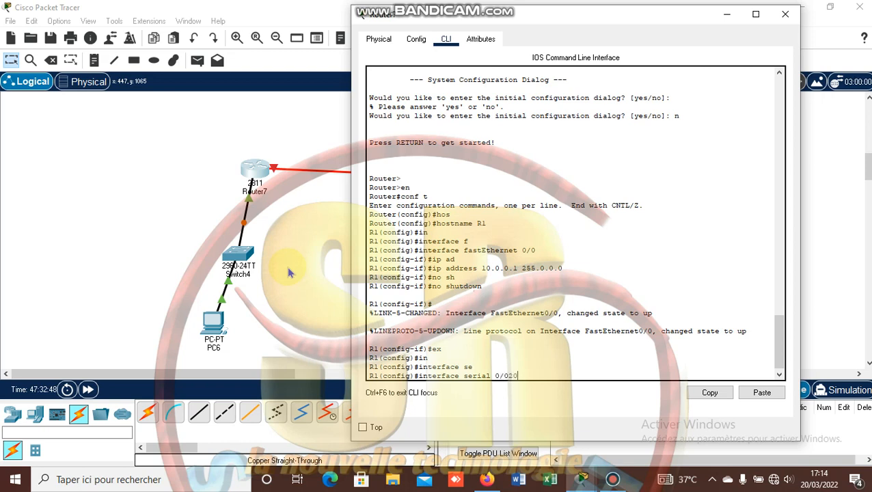
key("BackSpace")
key("Return")
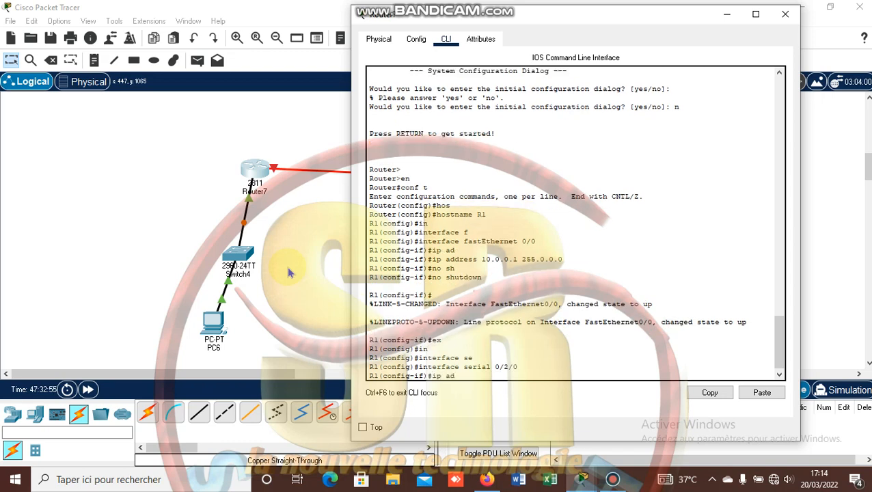
Assign IP address 201.0.0.1 with mask 255.255.255.0 to serial 0/2/0 and enable it with no shutdown
type("ip ad")
key("Tab")
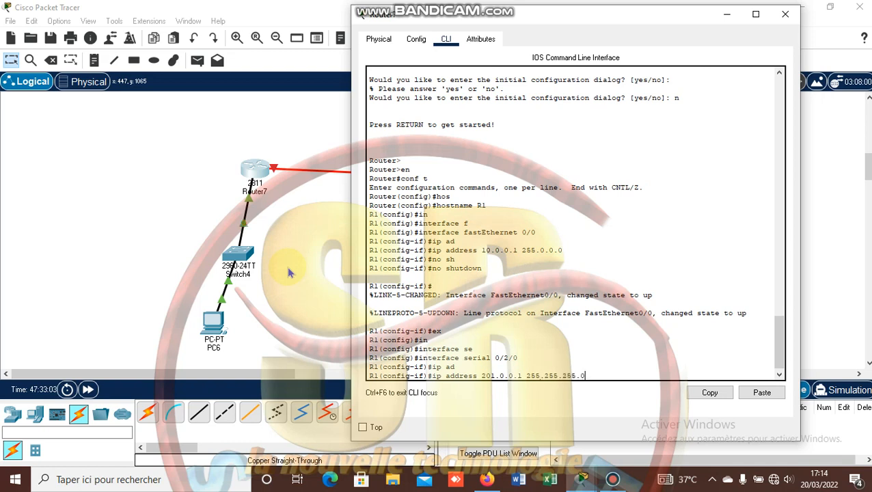
key("Return")
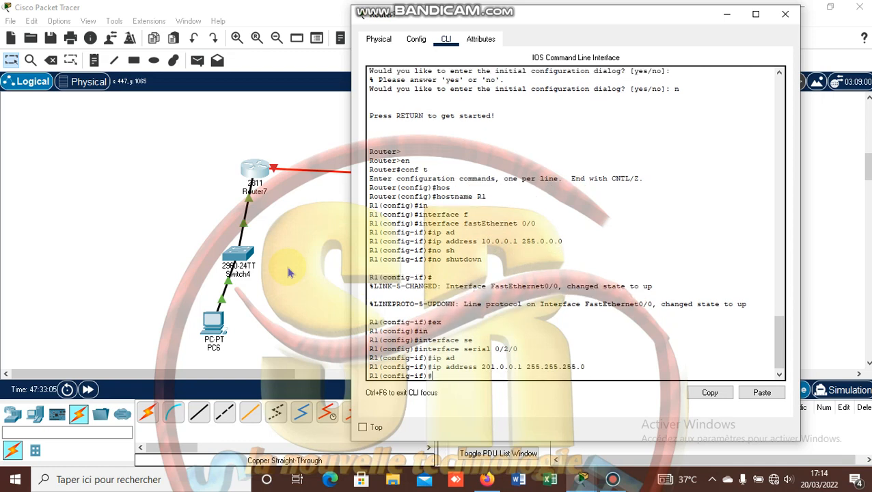
type("no sh")
key("Tab")
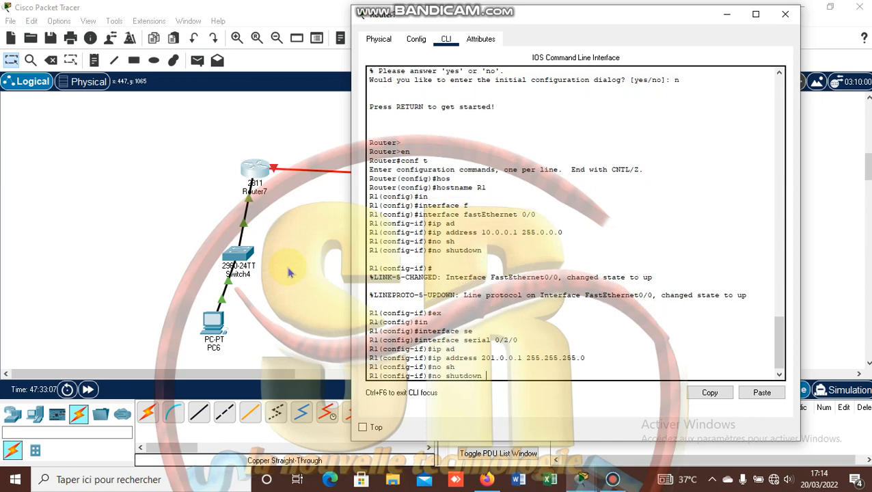
key("Return")
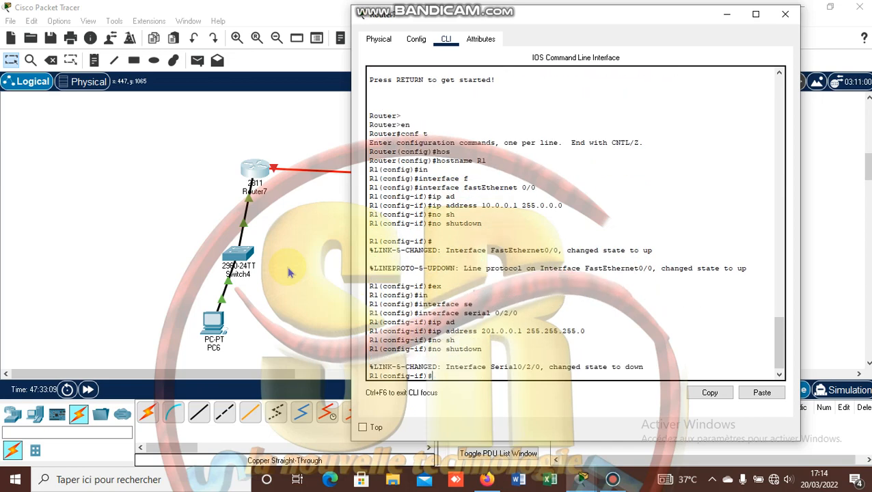
key("Return")
key("Return")
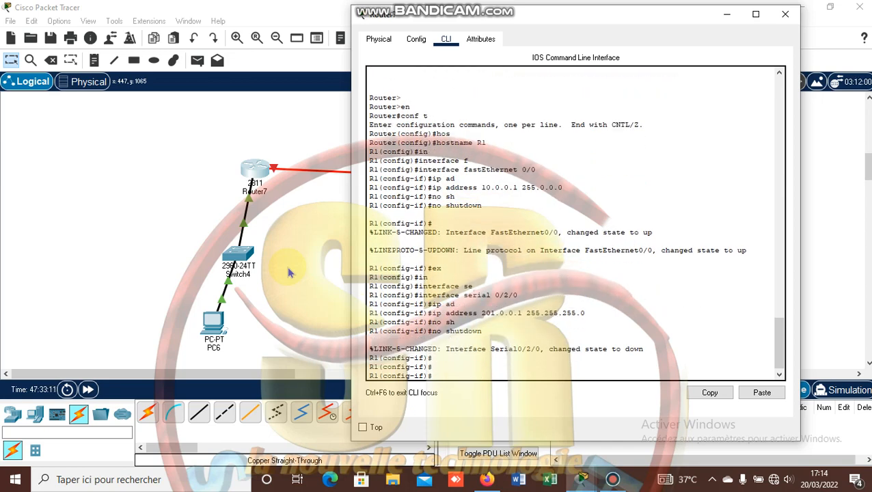
Exit configuration mode on R1, copy running-config to startup-config with the default file name, and close the router window
key("ctrl+z")
key("Return")
key("Return")
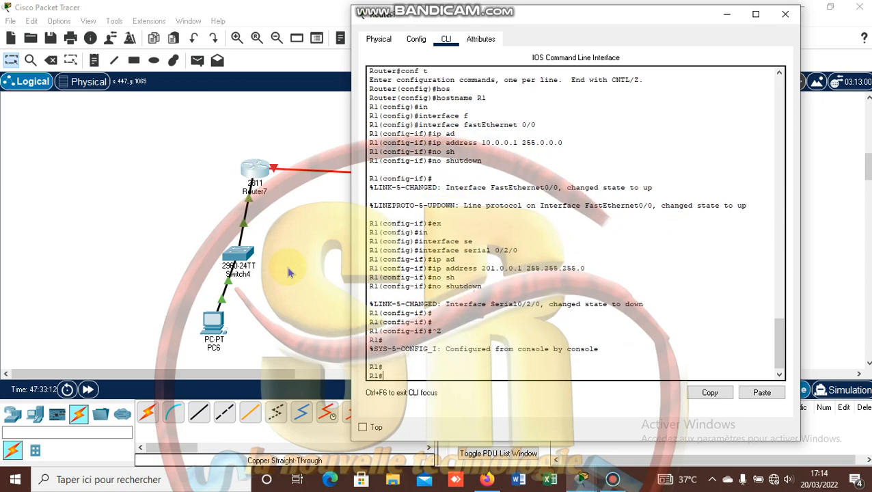
type("copy")
key("Tab")
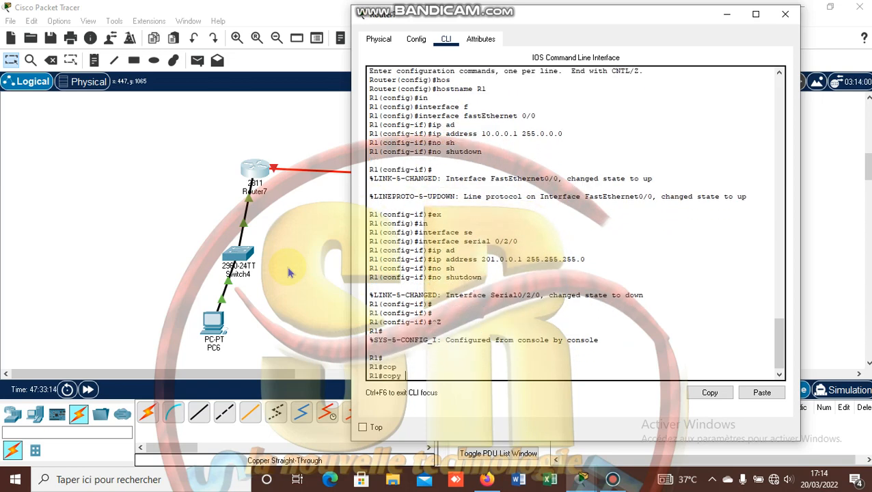
type("ru")
key("Tab")
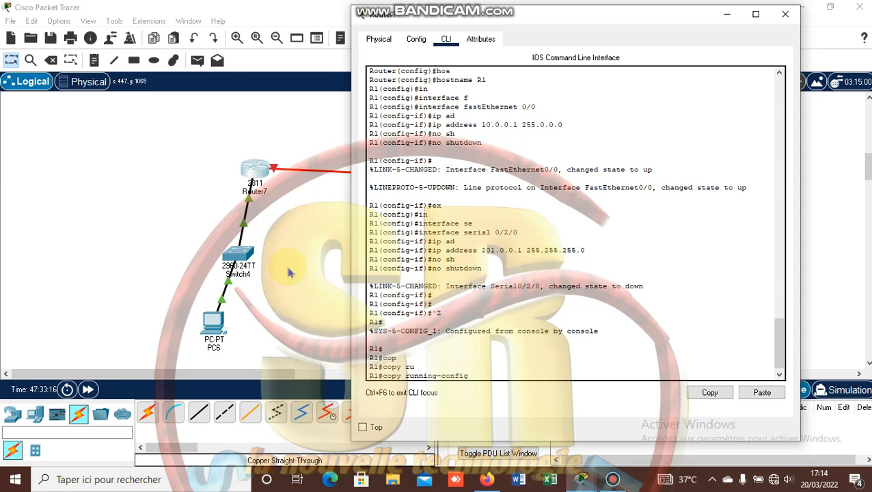
type("st")
key("Tab")
key("Return")
key("Return")
key("Return")
key("Return")
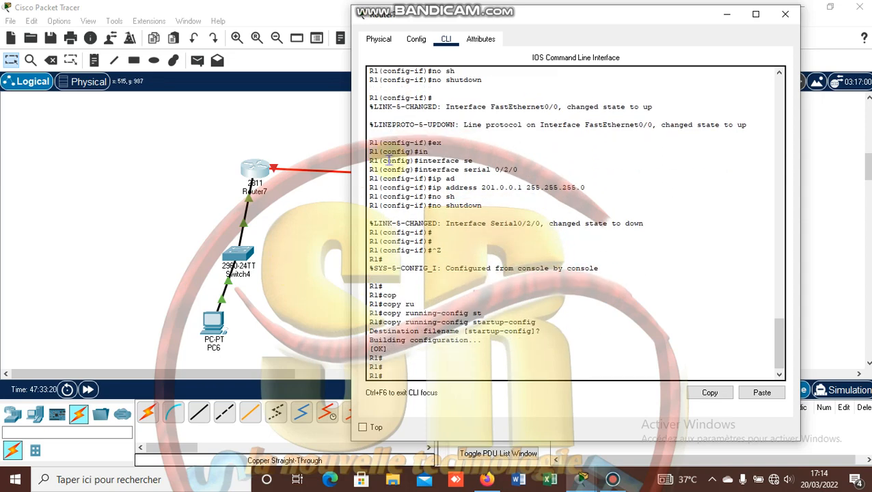
left_click(787, 17)
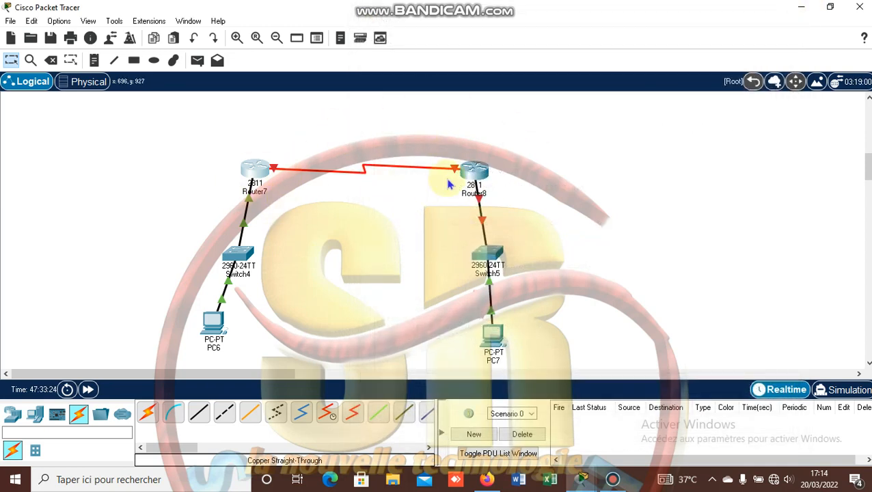
Open Router8's command-line interface and decline the initial configuration dialog
left_click(472, 172)
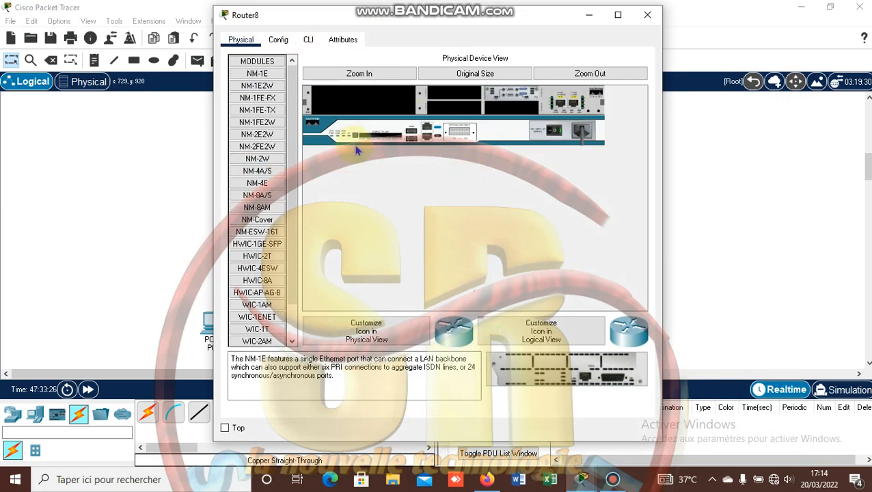
left_click(309, 39)
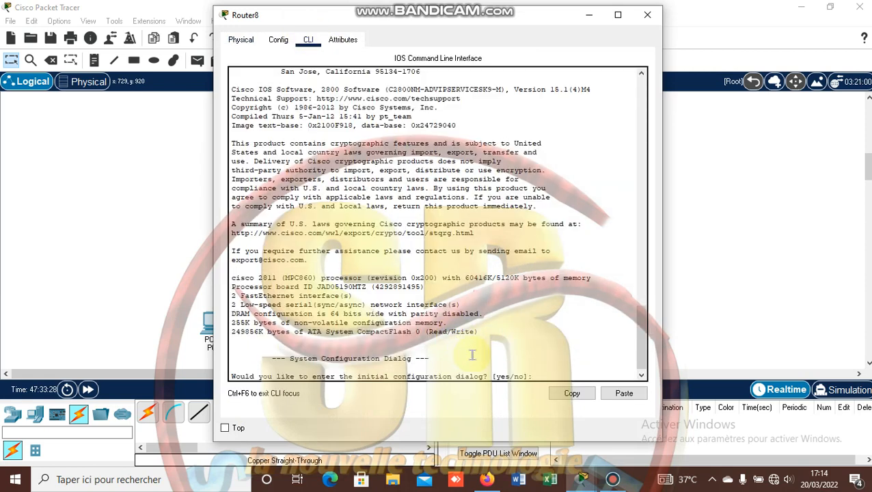
key("Return")
type("n")
key("Return")
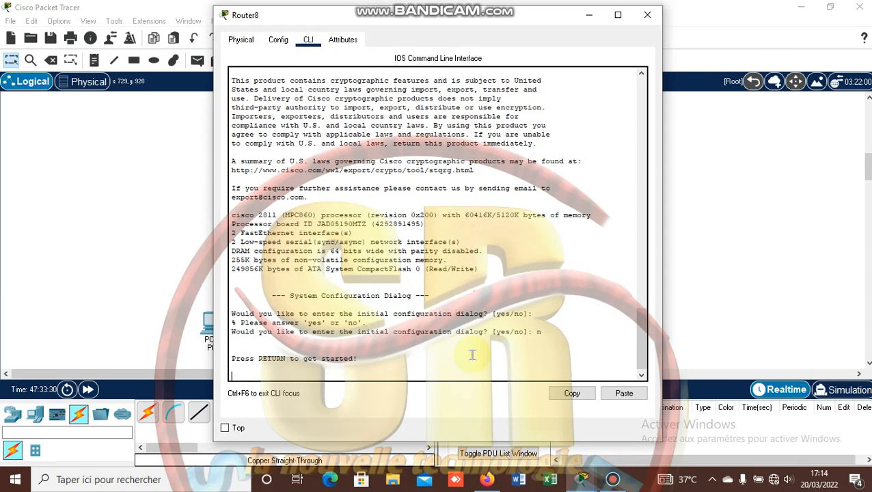
Enter privileged mode with enable and then global configuration mode with conf t on Router8
key("Return")
key("Return")
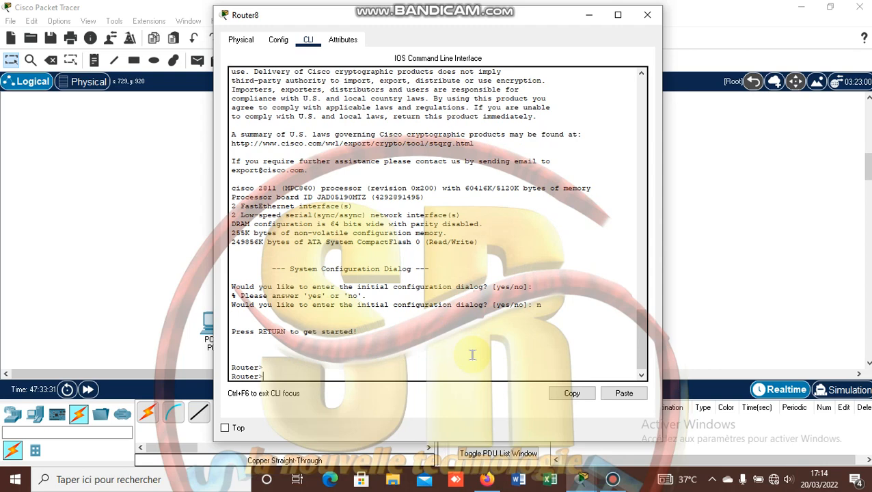
type("en")
key("Tab")
key("Return")
key("Return")
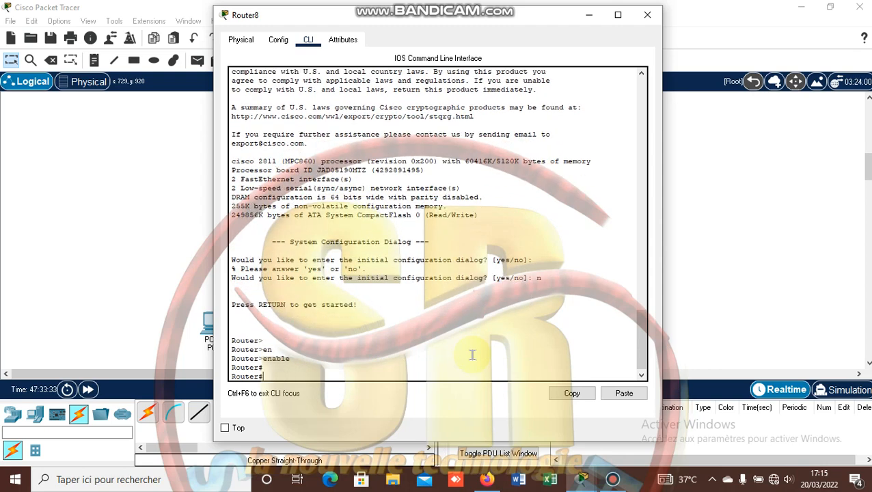
type("conf rt")
key("BackSpace")
type("t")
key("Return")
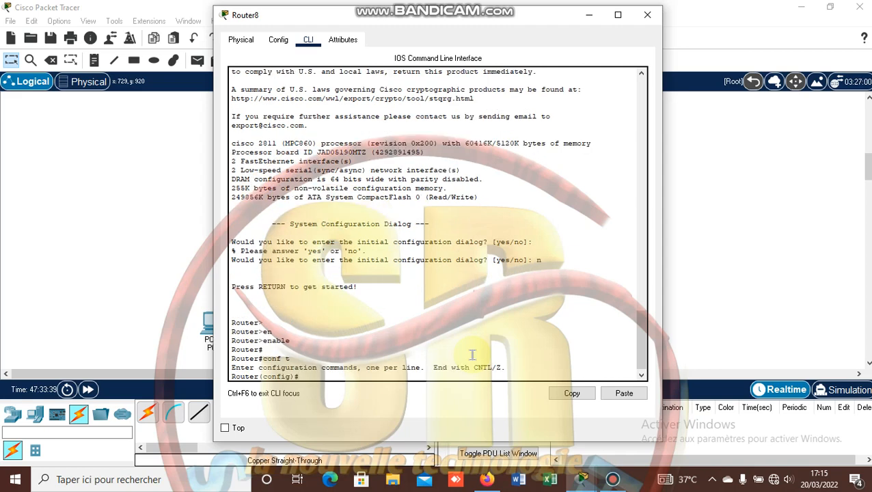
Set the router's hostname to R2
type("ho")
key("Tab")
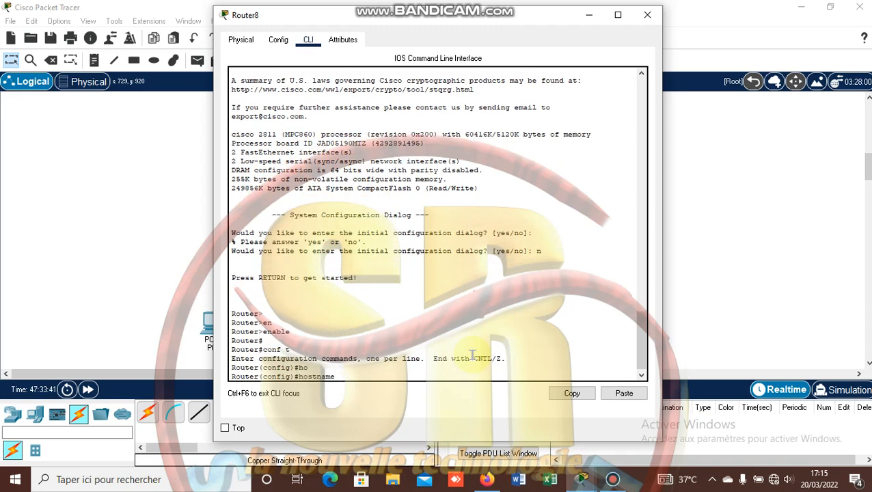
type("R")
type("2")
key("Return")
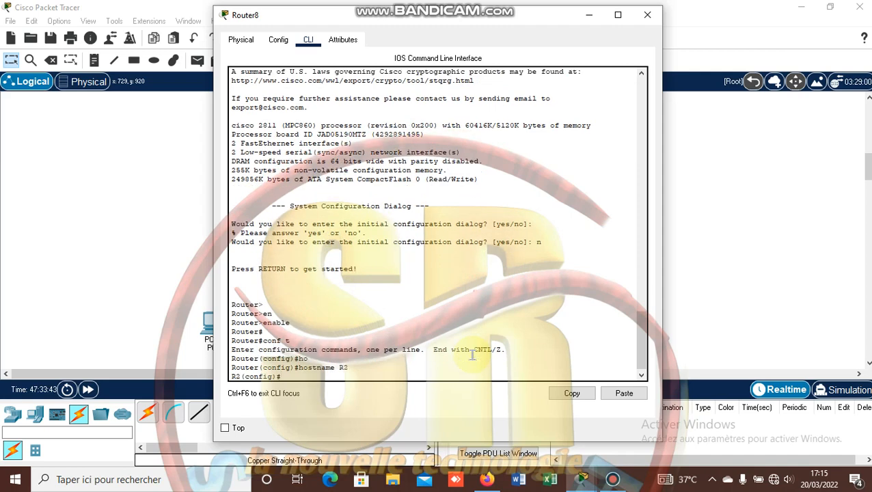
Enter interface configuration mode for R2's FastEthernet 0/0
type("in")
key("Tab")
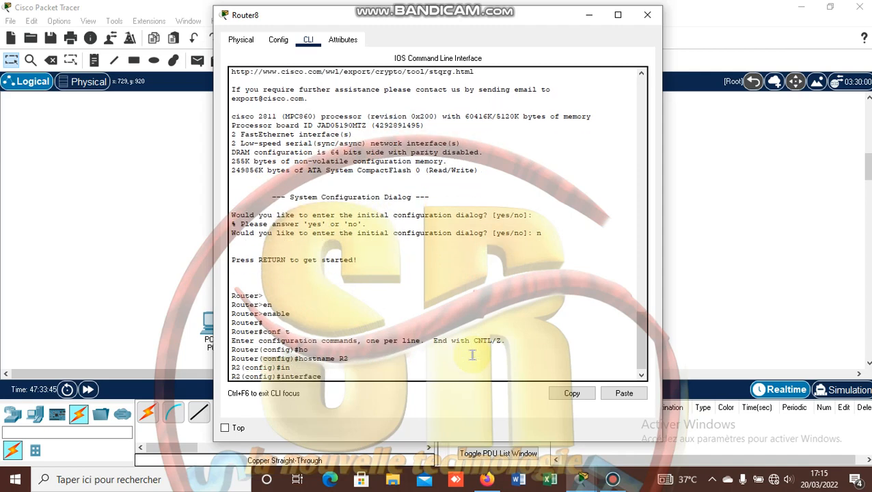
type("fa")
key("Tab")
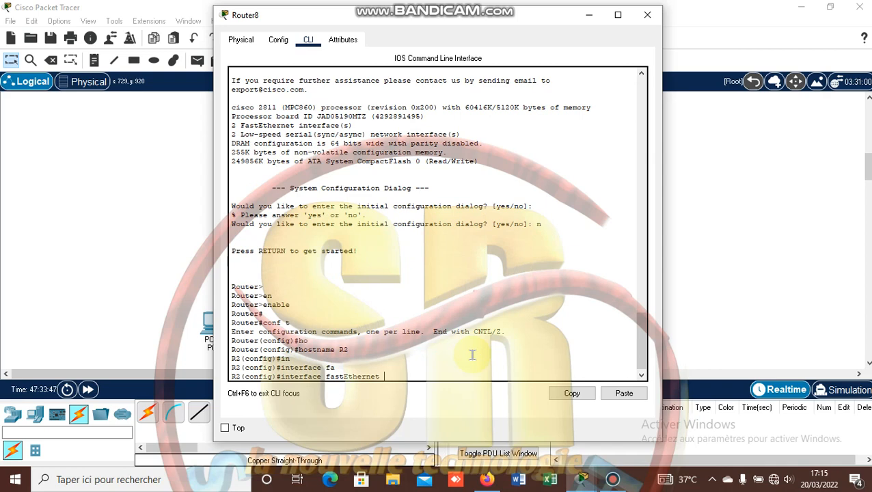
type("0/0")
key("Return")
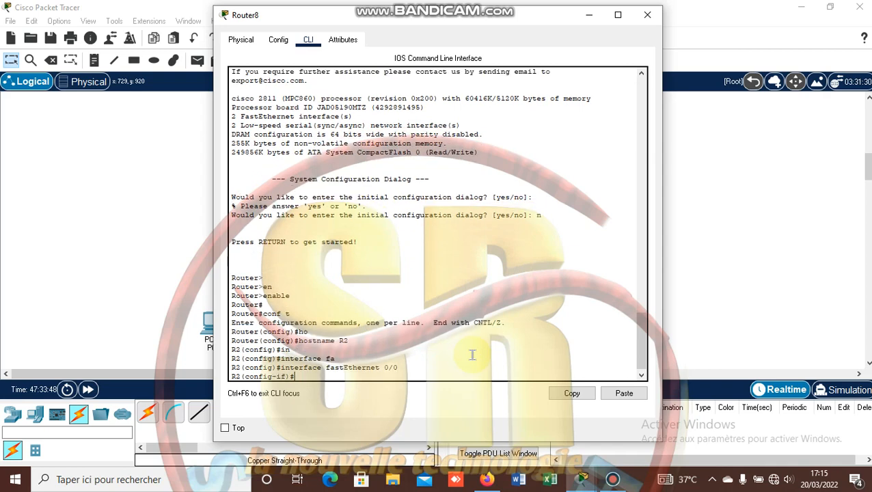
Assign IP address 20.0.0.1 with mask 255.0.0.0 to R2's FastEthernet 0/0
type("ip ad")
key("Tab")
type("20.0.0.")
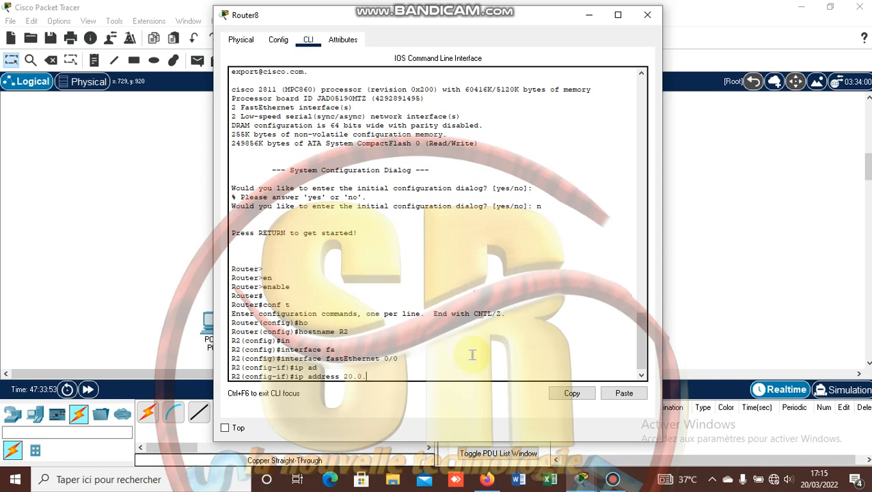
type("1")
type(" 255.0.")
type("0.0")
key("Return")
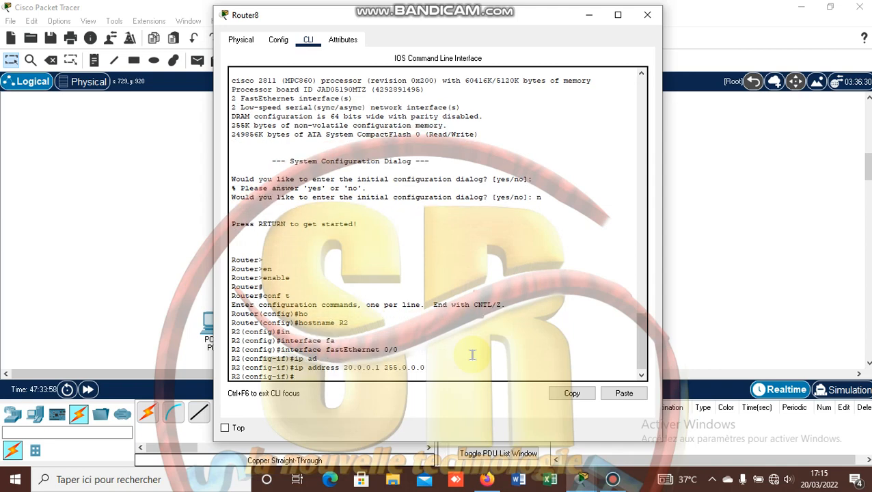
Enable R2's FastEthernet 0/0 with no shutdown and move the router window aside to uncover the topology
type("no")
left_click_drag(409, 21, 740, 32)
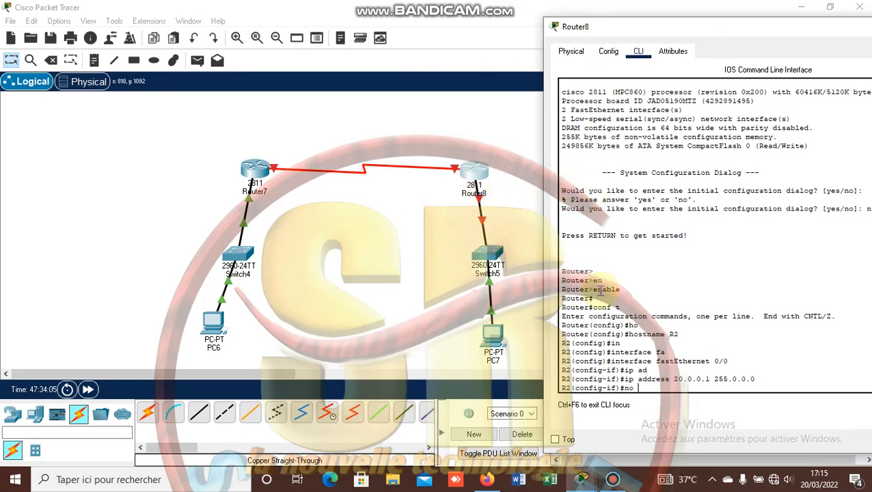
type("sh")
key("Tab")
key("Return")
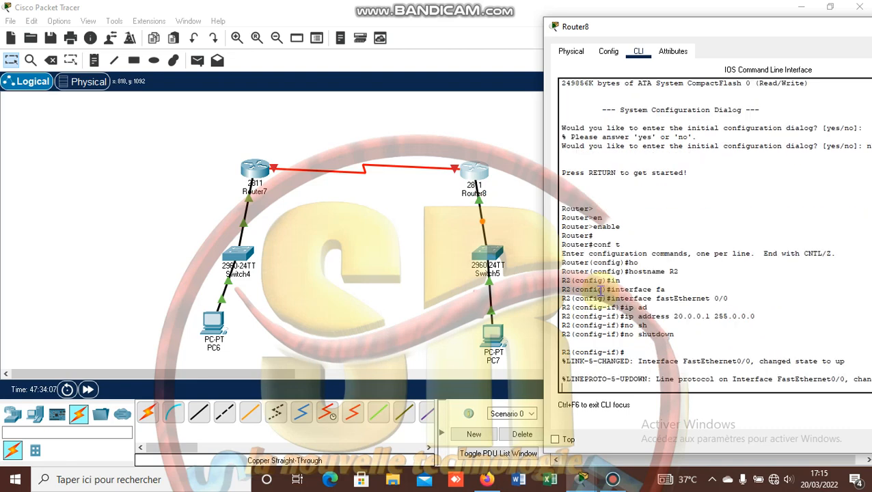
key("Return")
key("Return")
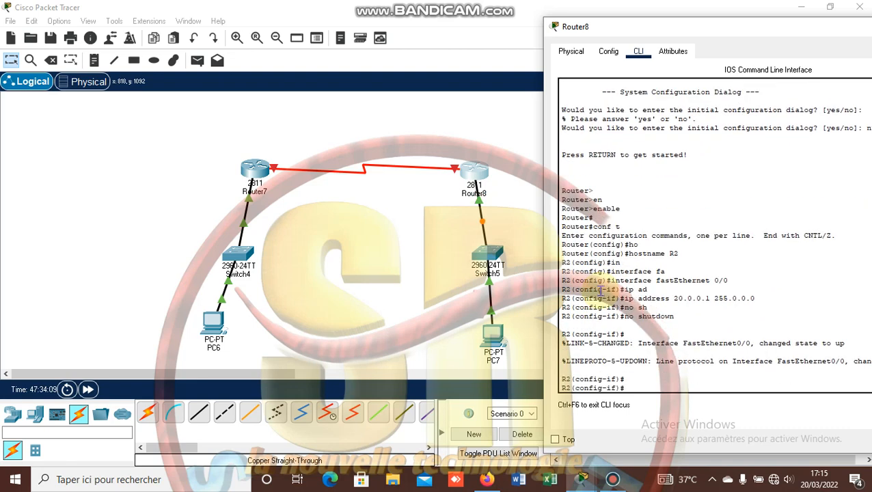
Leave the FastEthernet 0/0 configuration and enter interface configuration mode for R2's serial 0/2/0
type("ex")
key("Return")
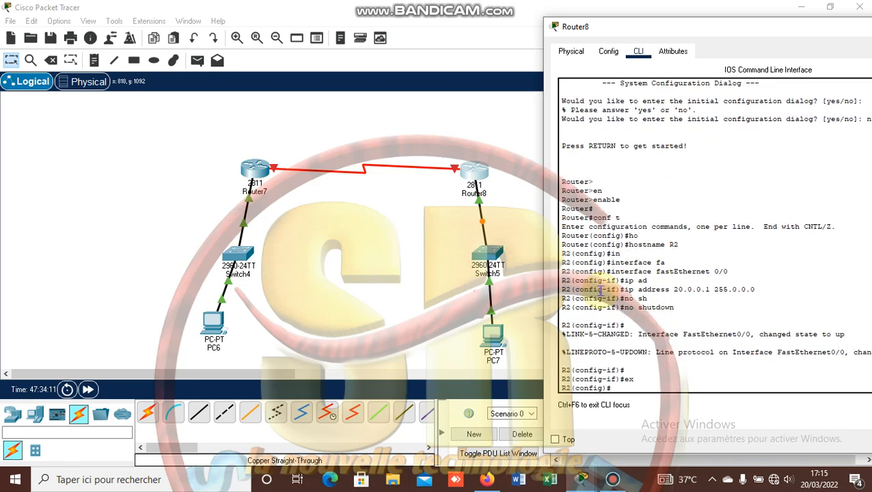
type("in")
key("Tab")
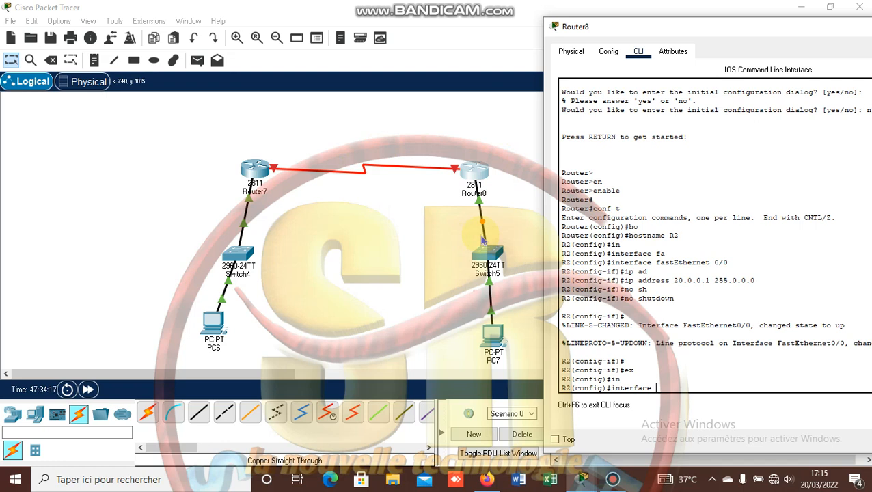
type("se")
key("Tab")
type("0")
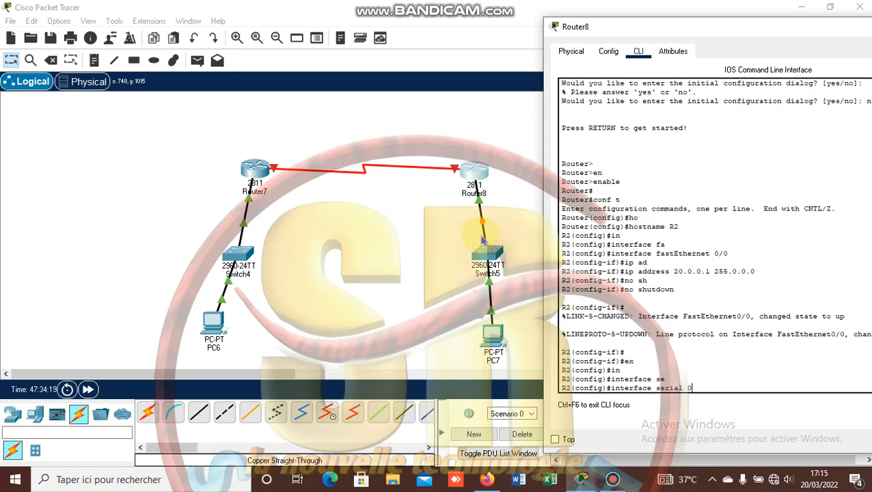
type("/2/0")
key("Return")
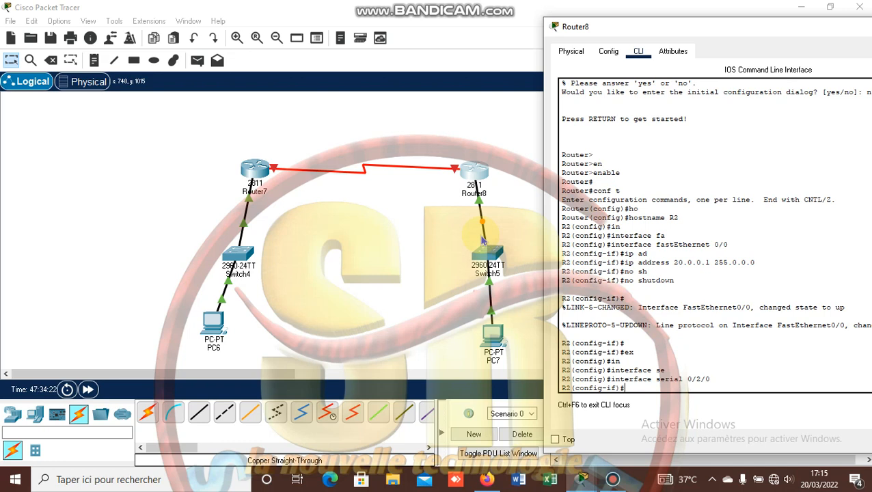
Assign IP address 201.0.0.2 with mask 255.0.0.0 to R2's serial 0/2/0 and enable it with no shutdown
type("ip ad")
key("Tab")
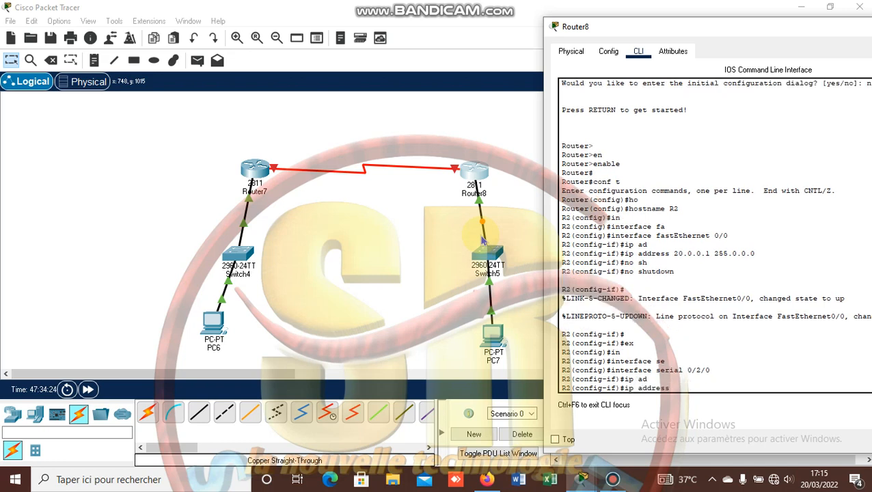
type("201.0.0.2 255.0.0.0")
key("Return")
type("no")
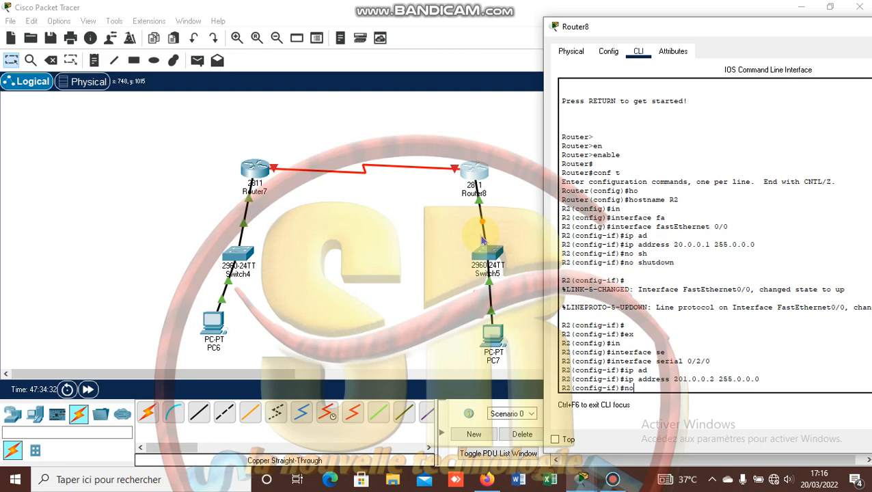
type(" sh")
key("Tab")
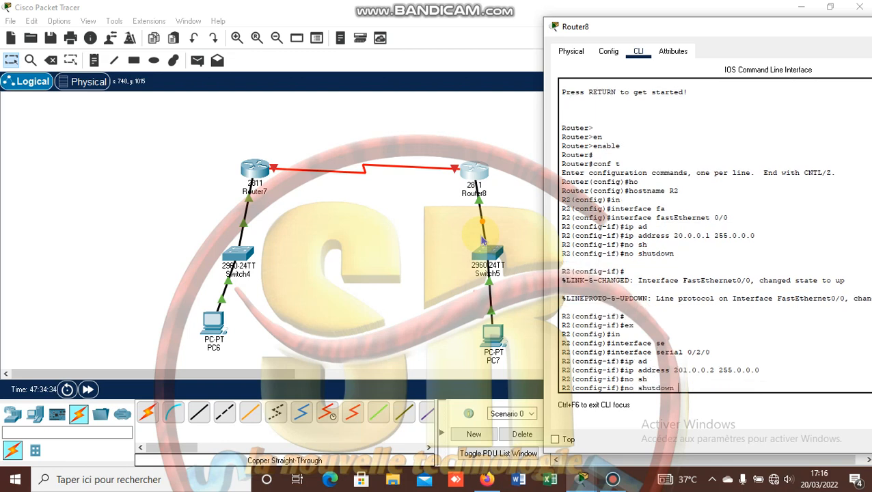
key("Return")
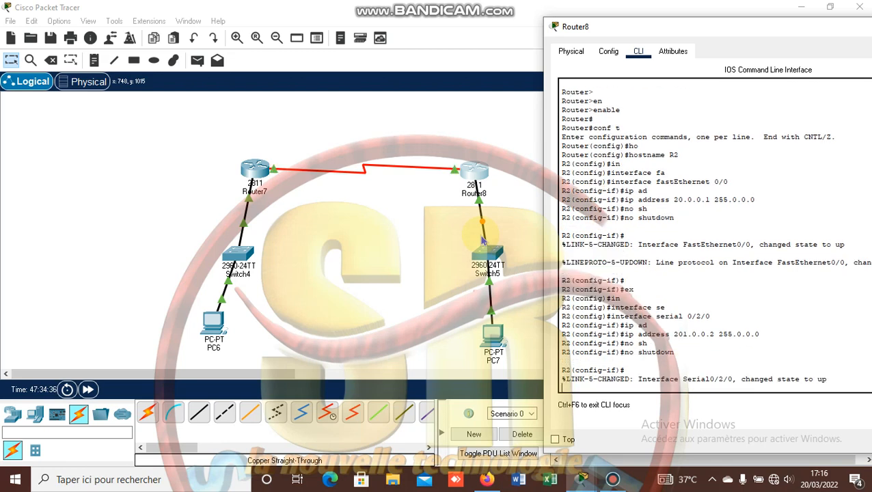
key("Return")
key("Return")
key("Return")
key("Return")
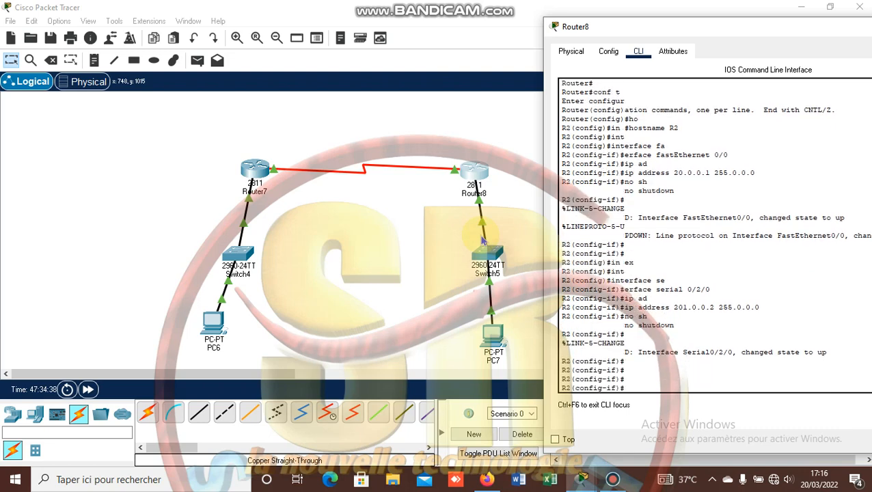
Try to set a clock rate of 64000 on R2's serial 0/2/0
type("cl")
key("Tab")
key("Tab")
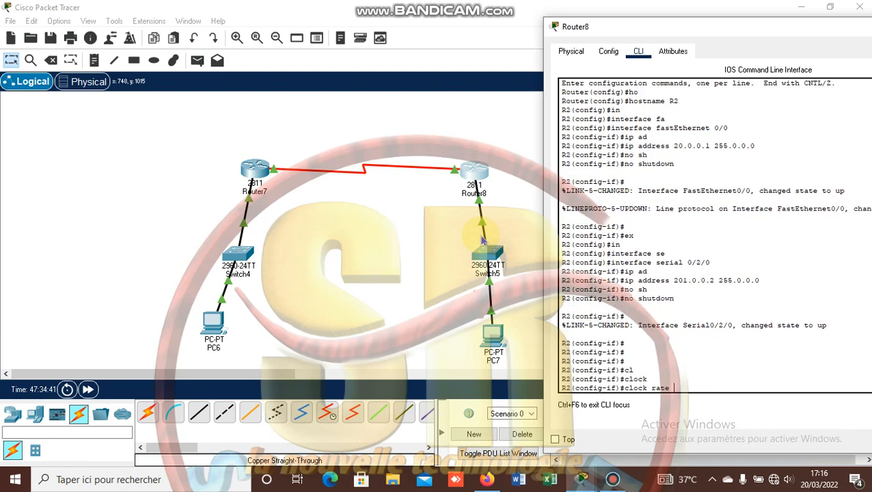
type("64000")
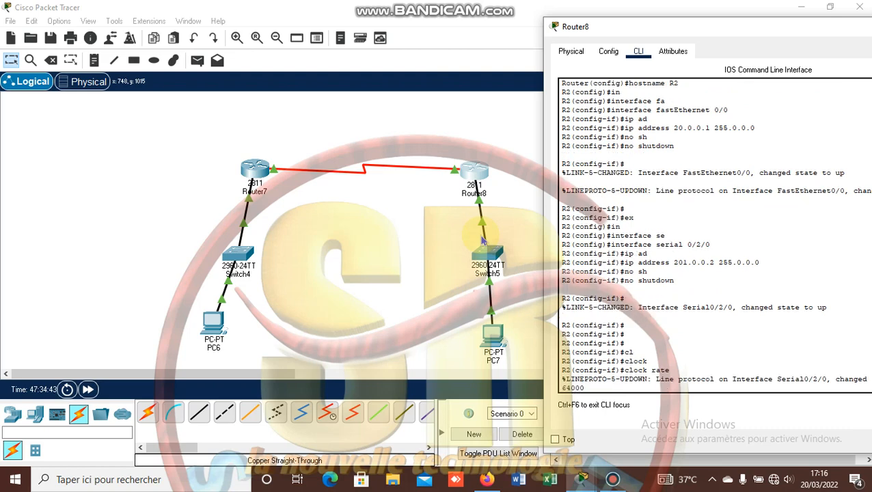
key("Return")
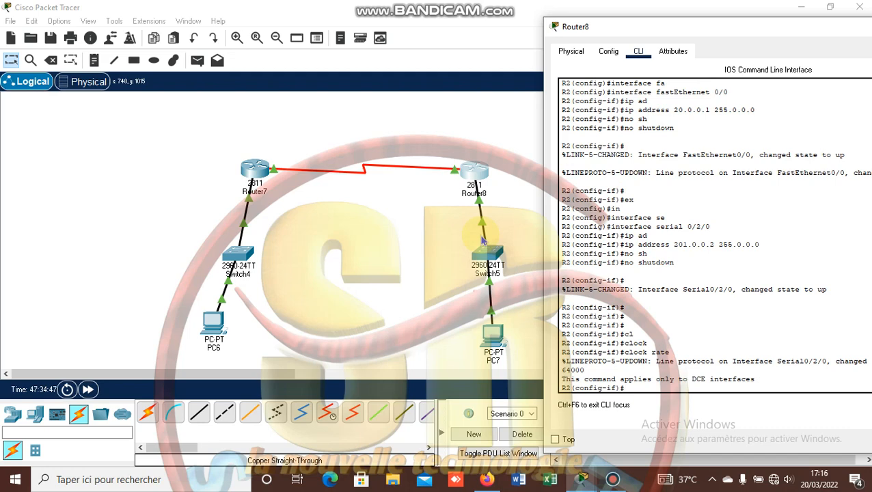
key("Return")
key("Return")
key("Return")
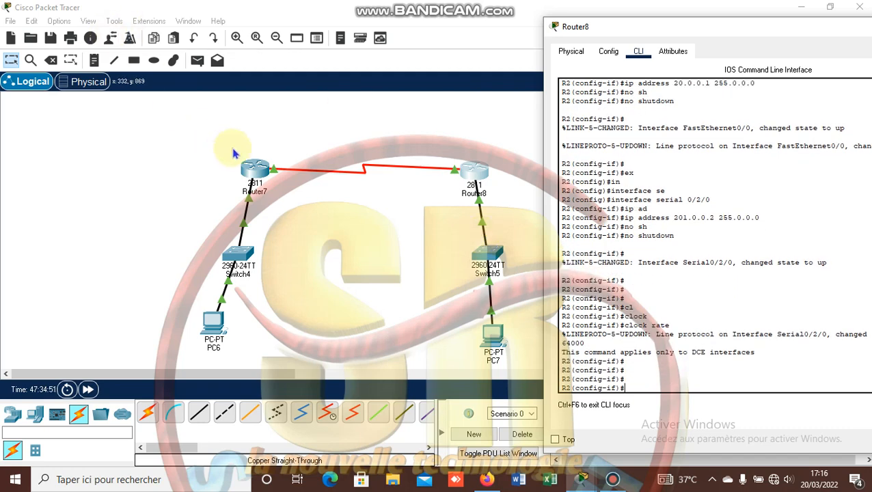
Exit configuration mode on R2, copy running-config to startup-config with the default file name, and close the router window
key("ctrl+z")
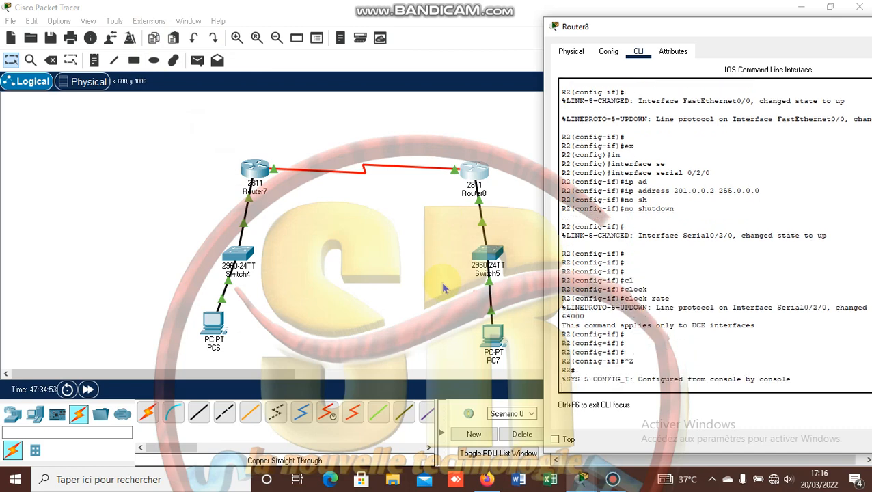
key("Return")
key("Return")
type("co")
key("Tab")
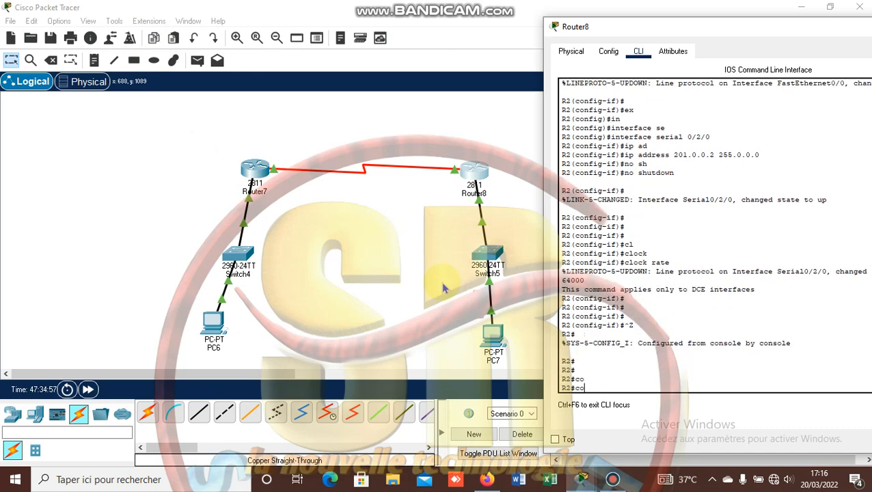
type("p")
key("Tab")
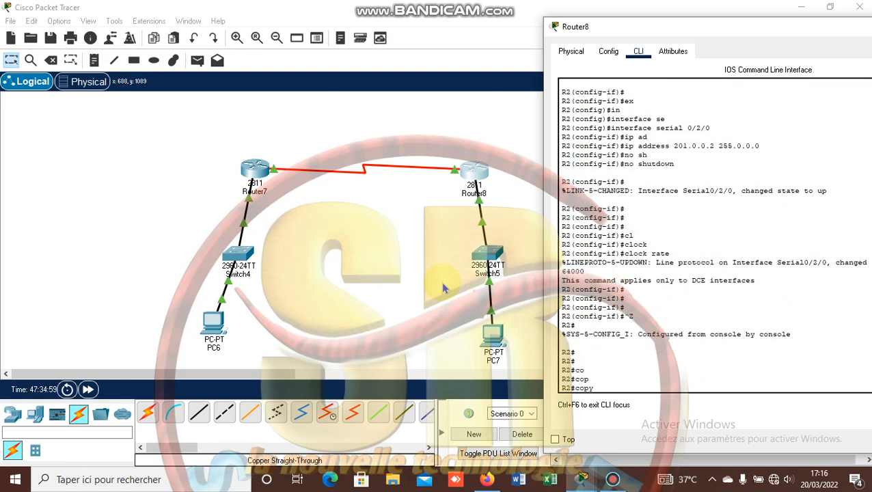
type("ru")
key("Tab")
type("s")
key("Tab")
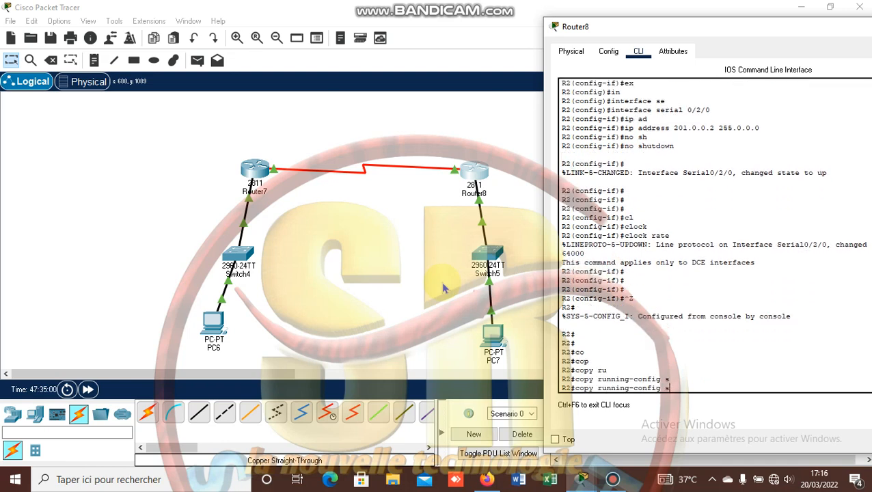
type("t")
key("Tab")
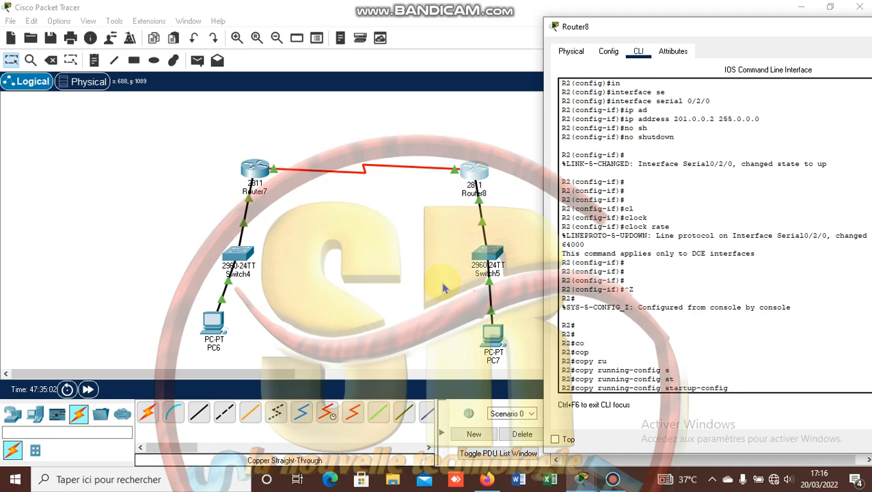
key("Return")
key("Return")
key("Return")
key("Return")
key("Return")
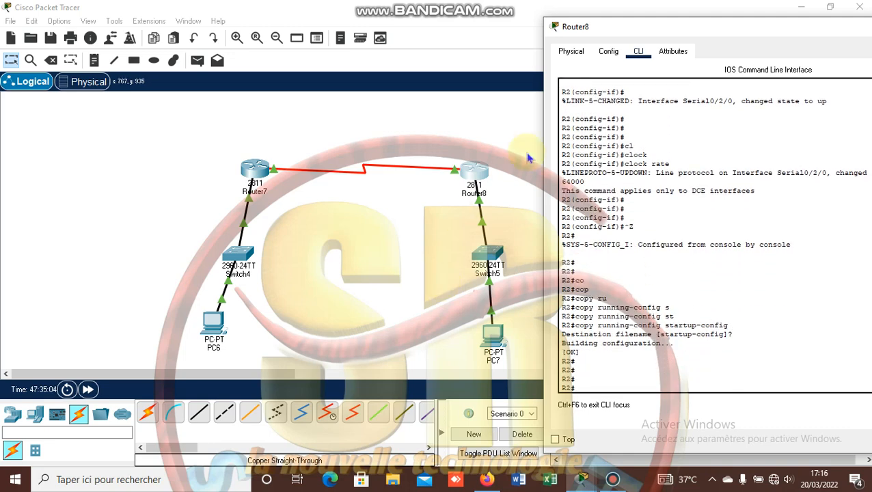
left_click_drag(824, 43, 734, 23)
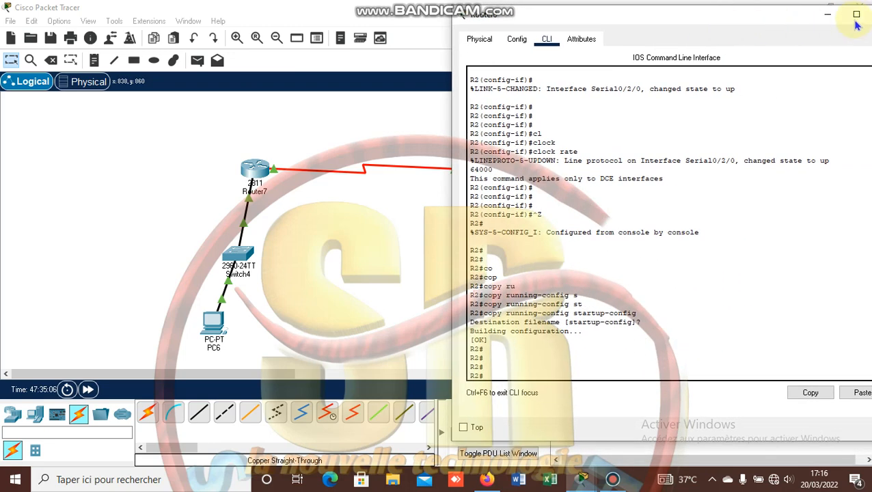
Open the command line of R1 (Router7) and enter global configuration mode with conf t
left_click(253, 170)
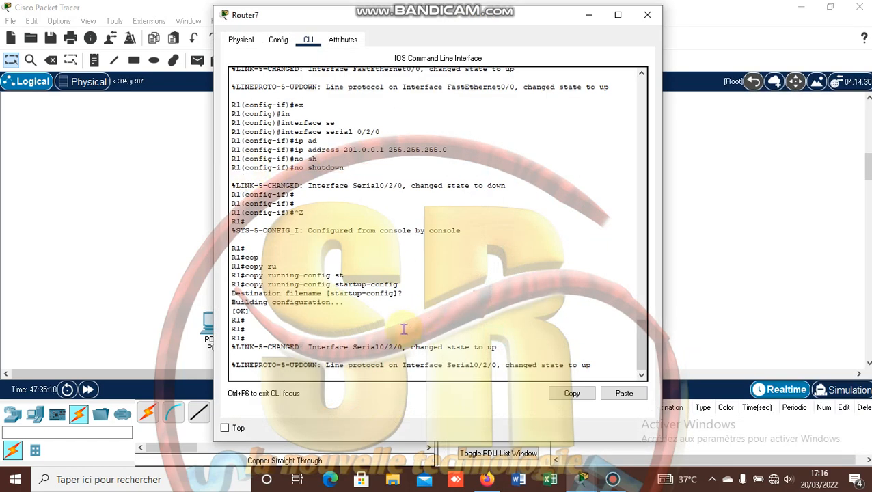
key("Return")
key("Return")
type("conf t")
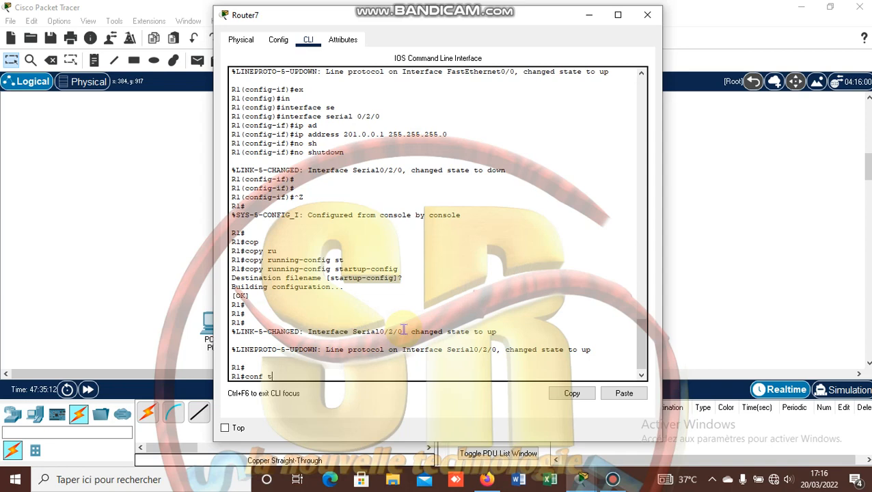
key("Return")
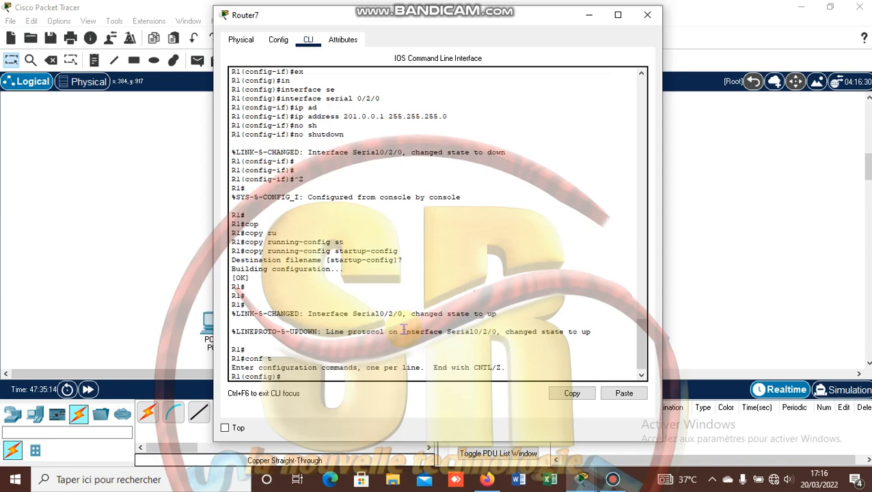
Enter interface configuration mode for serial 0/2/0 on R1
type("se")
key("Return")
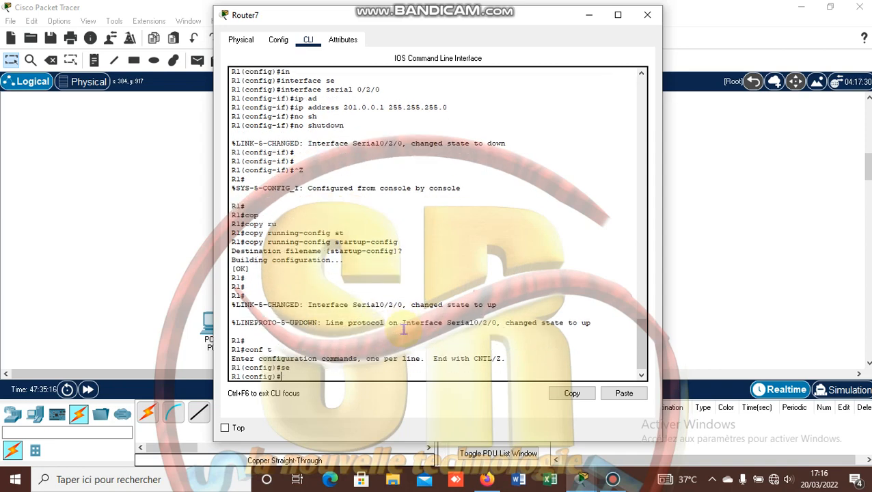
type("in")
key("Tab")
type("se")
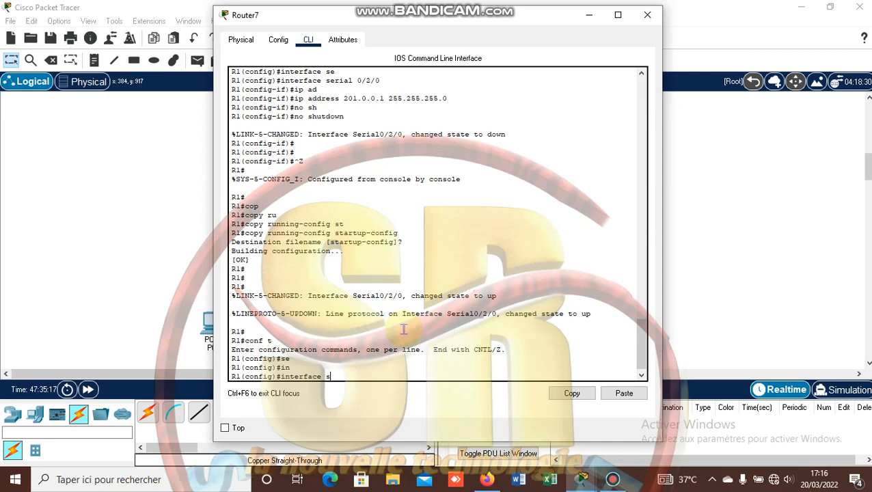
key("Tab")
type("0/")
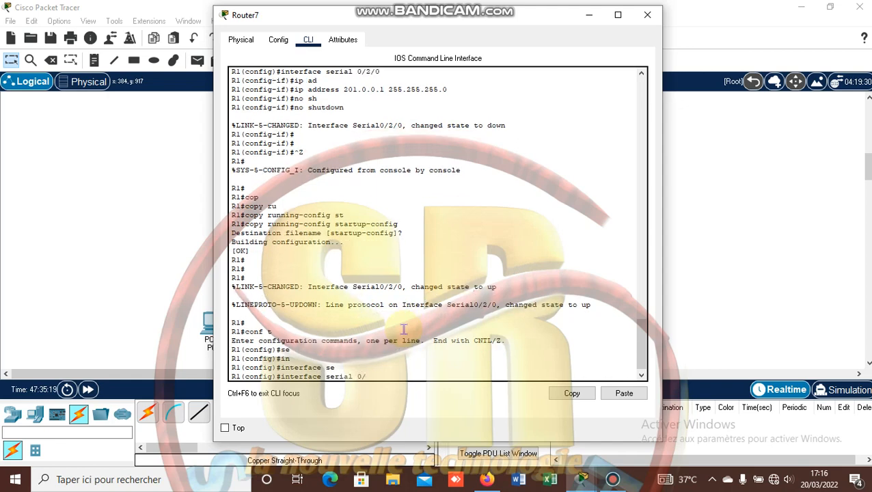
type("2/0")
key("Return")
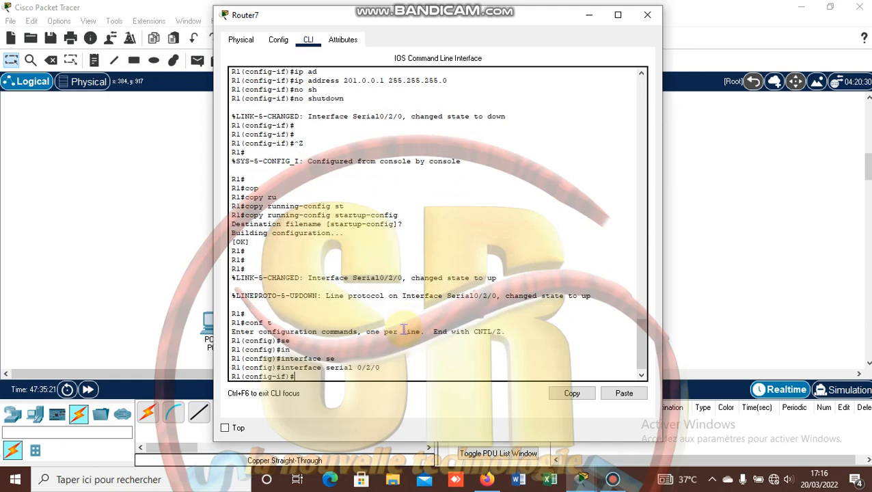
Set a clock rate of 64000 on R1's serial 0/2/0 and exit configuration mode
type("cl")
key("Tab")
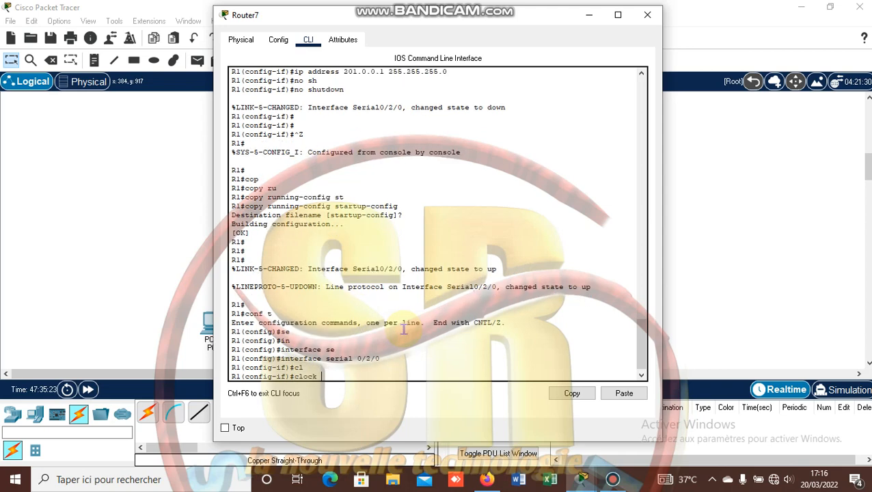
type("ra")
key("Tab")
type("64000")
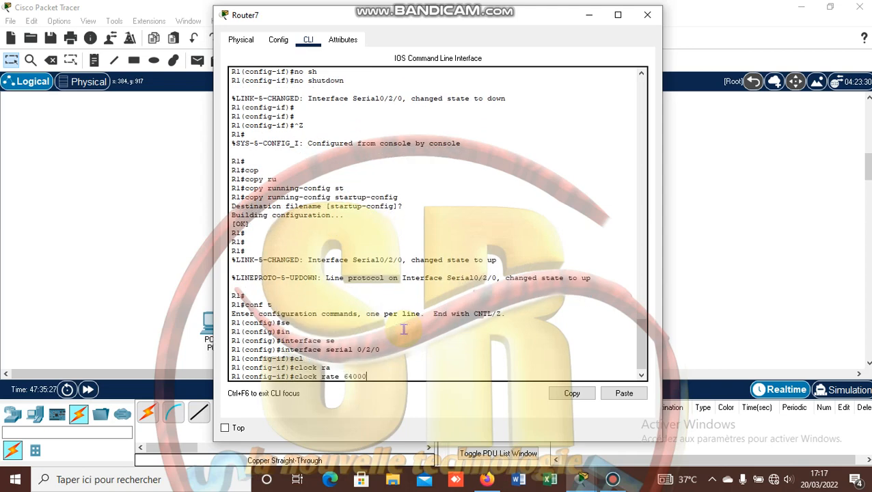
key("Return")
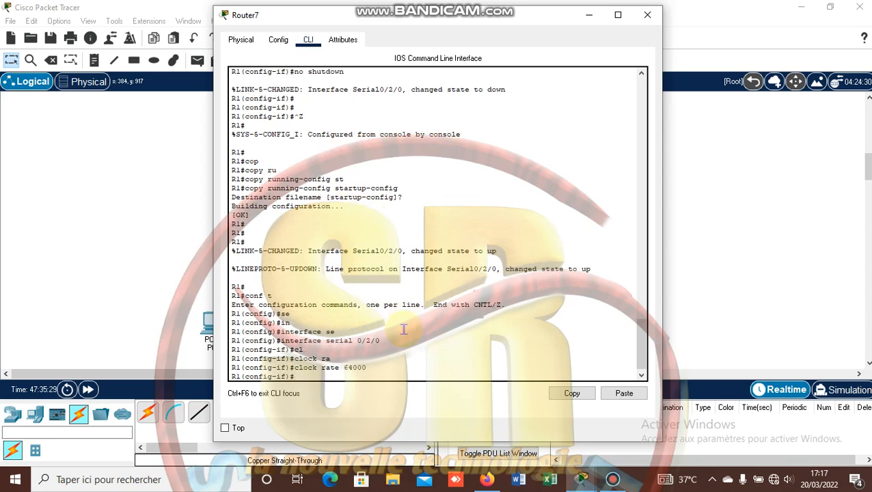
key("ctrl+z")
key("Return")
key("Return")
Copy R1's running-config to startup-config, accepting the default destination file name
type("cop")
key("Tab")
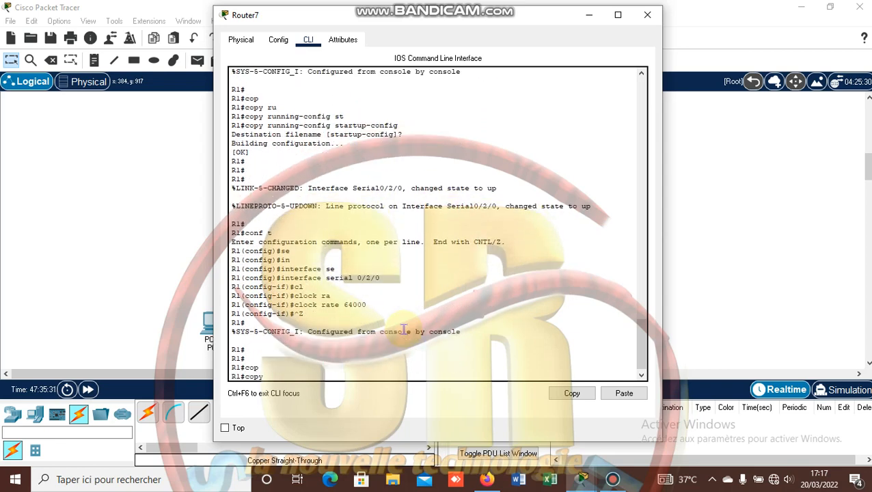
type("ru")
key("Tab")
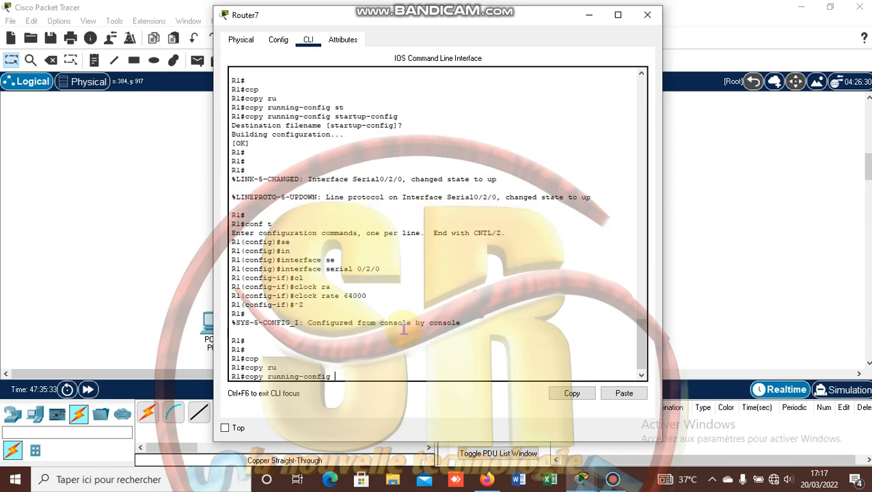
type("st")
key("Tab")
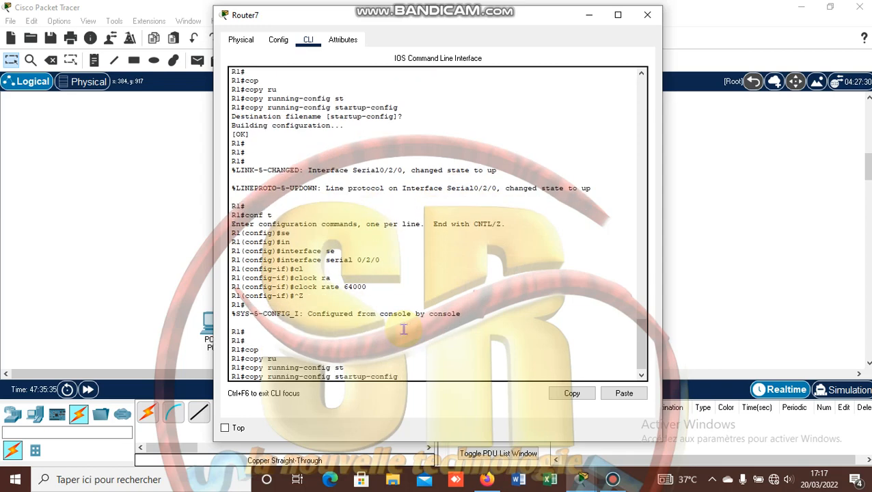
key("Return")
key("Return")
key("Return")
key("Return")
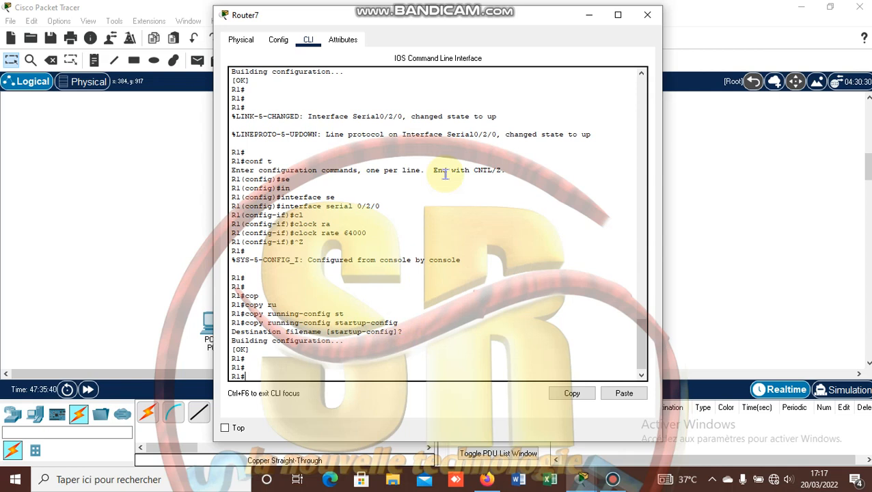
Add a static route on R1 to 20.0.0.0 with mask 255.0.0.0 via 201.0.0.2, and exit configuration mode
type("conf t")
key("Return")
type("i")
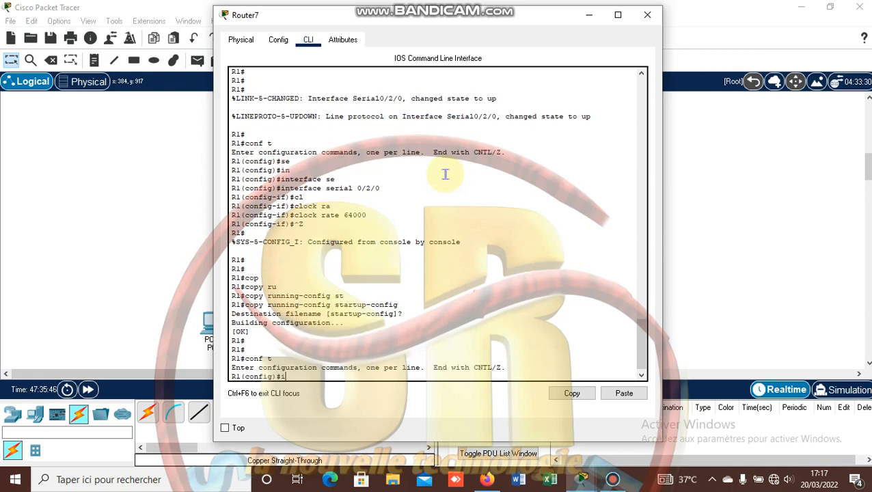
type("p route")
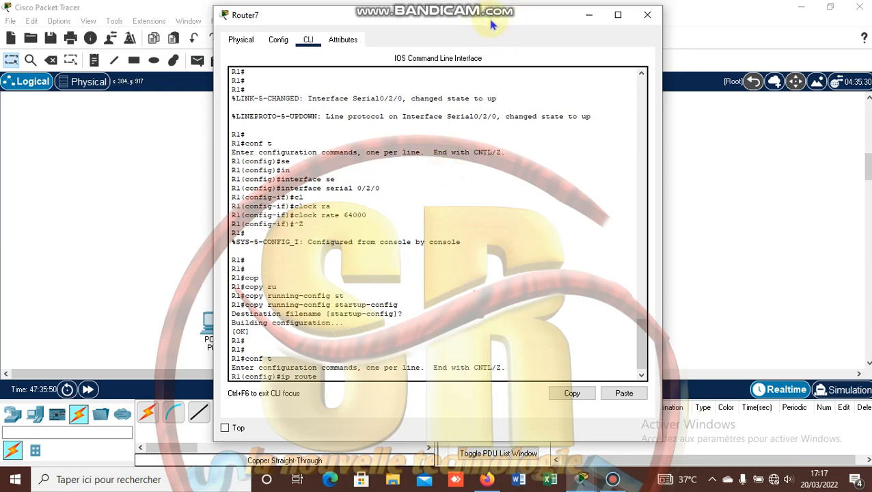
left_click_drag(480, 24, 819, 58)
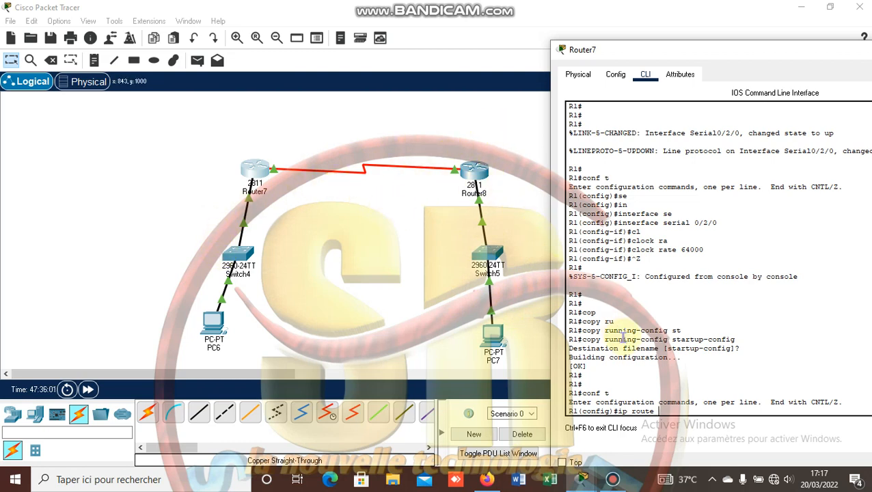
type("20.0.0.0 255.0.0.0 201.0.0.")
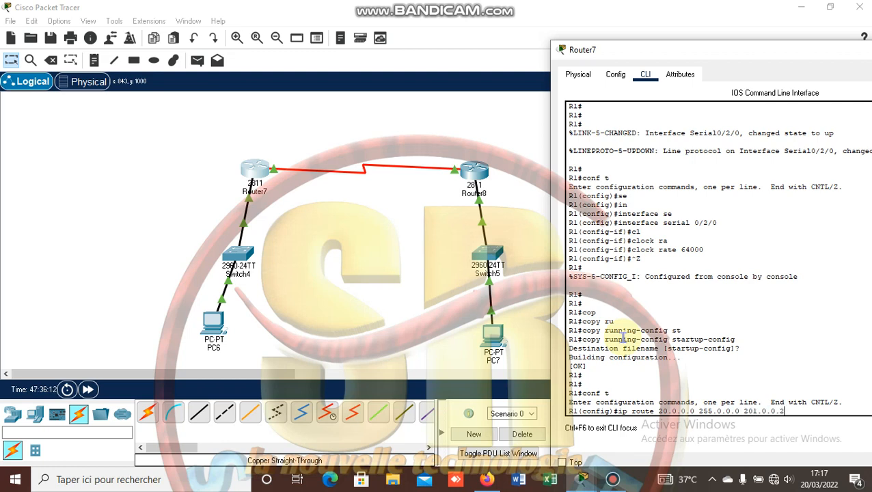
type("2")
key("Return")
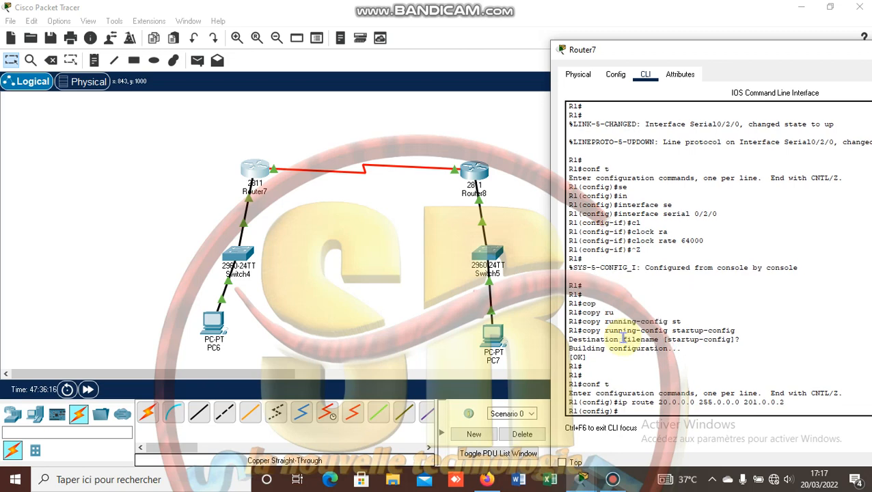
key("ctrl+z")
key("Return")
key("Return")
key("Return")
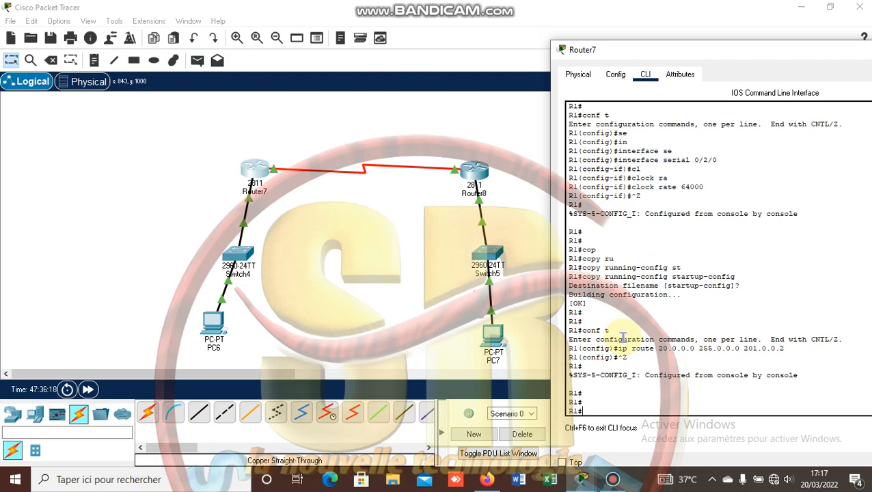
Add a static route on R2 (Router8) to 10.0.0.0 with mask 255.0.0.0 via 201.0.0.1, and exit configuration mode
left_click(481, 175)
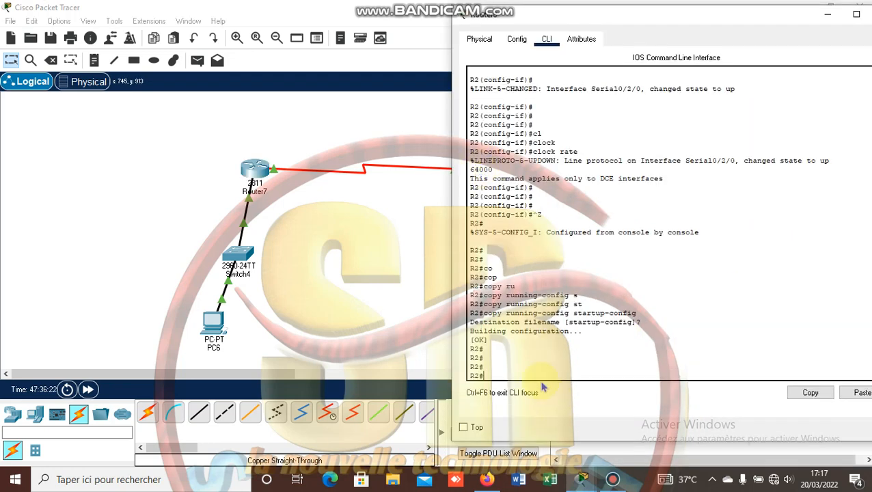
type("conf t")
key("Return")
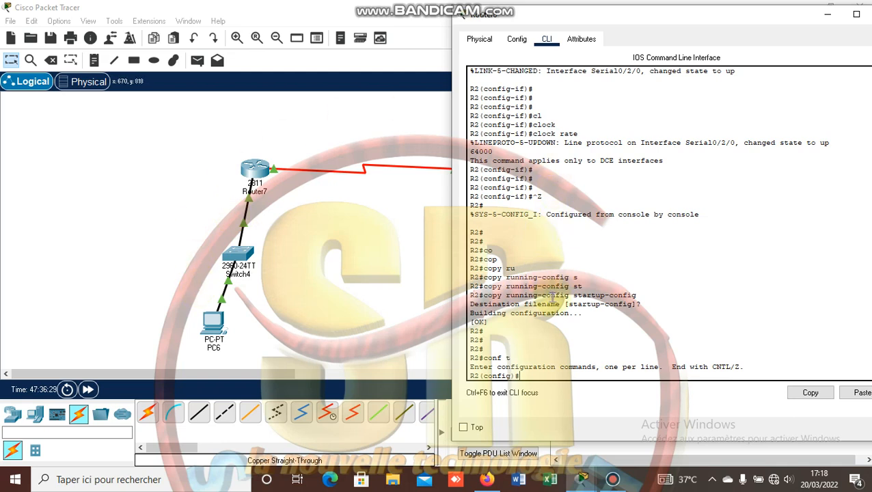
type("ip route")
type("10.0.0.0")
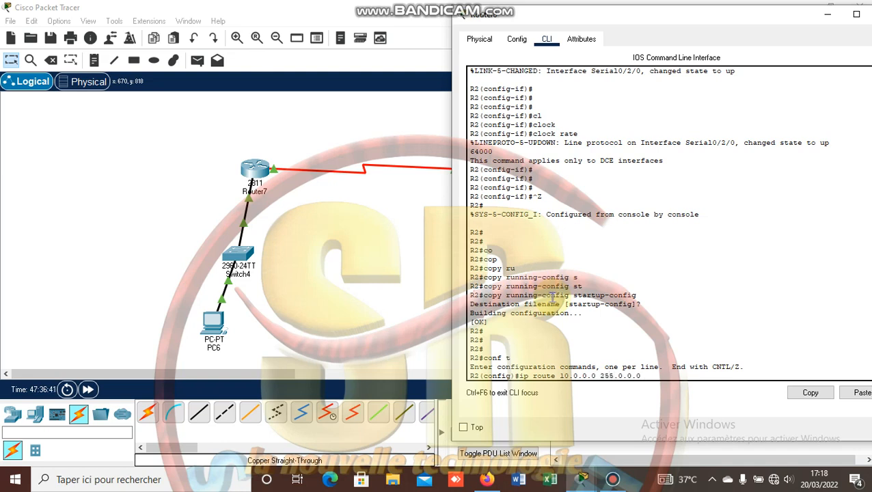
type(" 255.0.0.0 201.0.0.1")
key("Return")
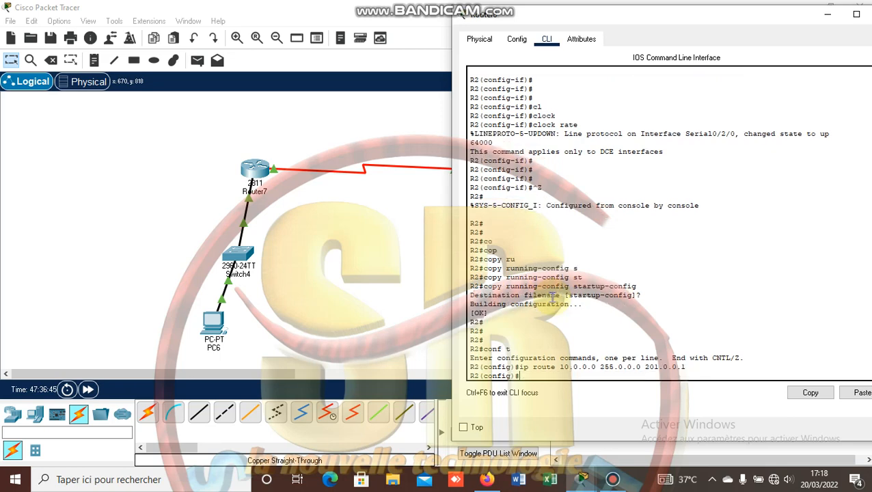
key("ctrl+z")
key("Return")
key("Return")
key("Return")
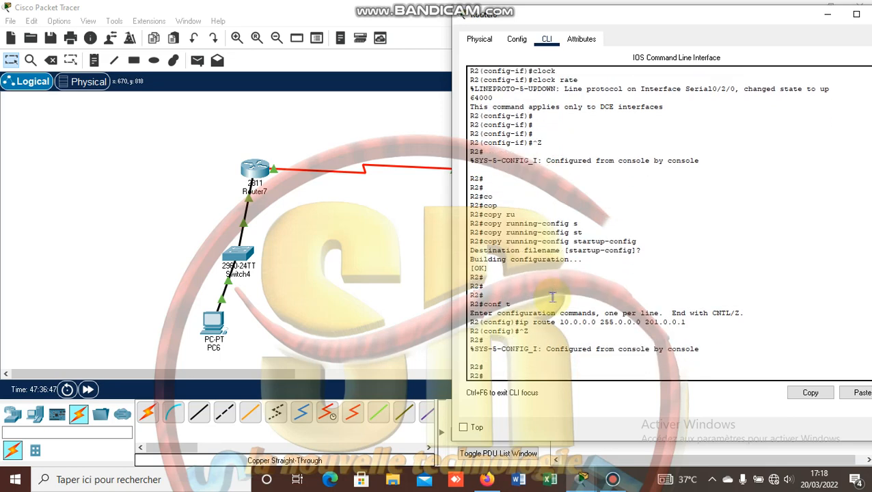
Copy R2's running-config to startup-config with the default file name and close the router window
type("cop")
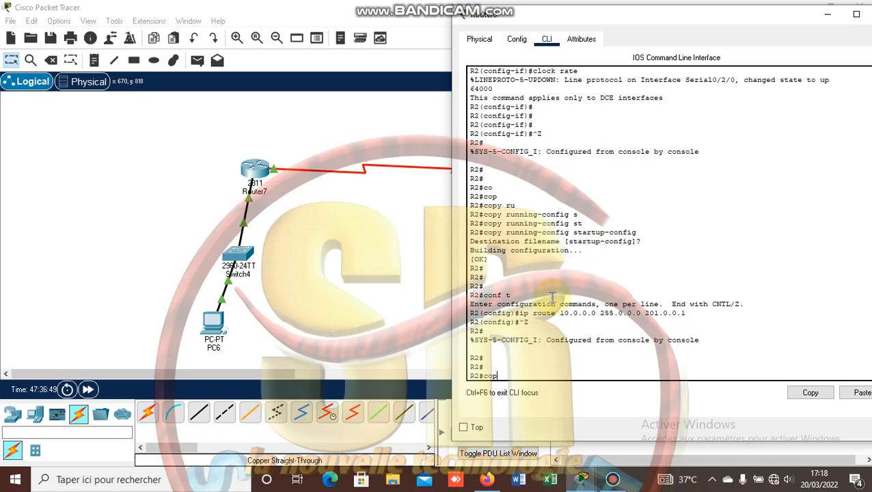
key("Tab")
type("r")
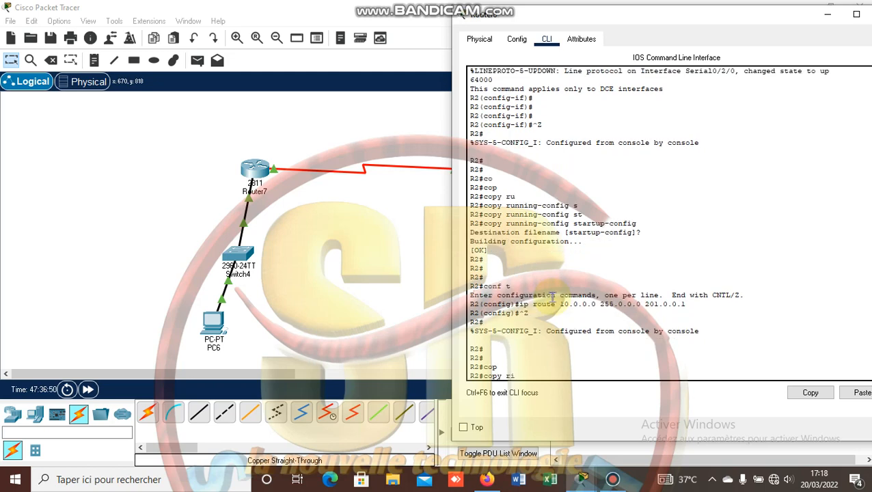
type("u")
key("Tab")
type("s")
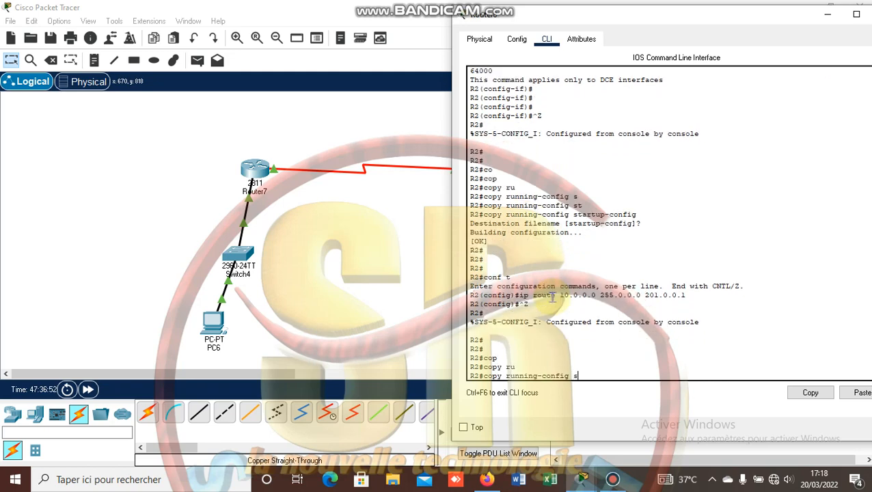
type("t")
key("Tab")
key("Return")
key("Return")
key("Return")
key("Return")
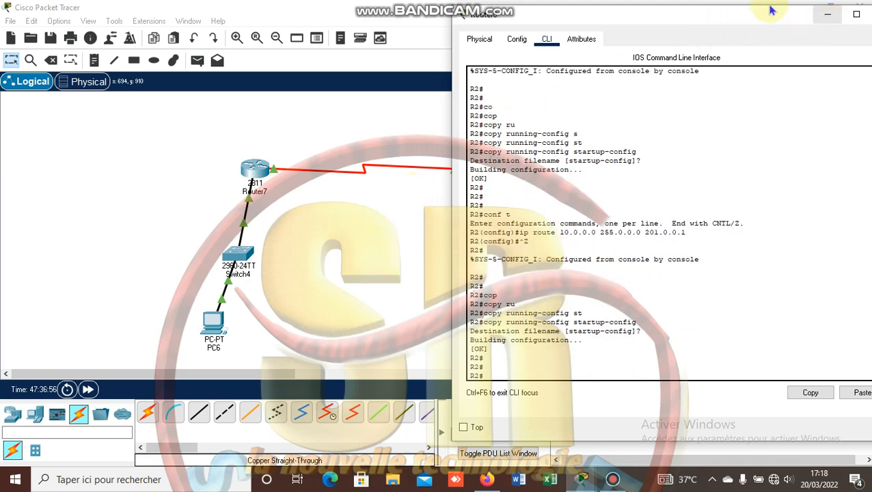
double_click(646, 21)
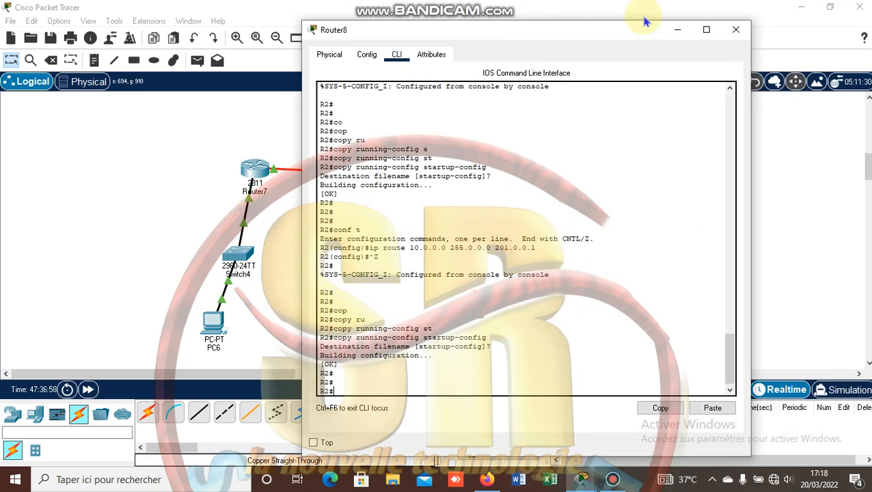
left_click(737, 30)
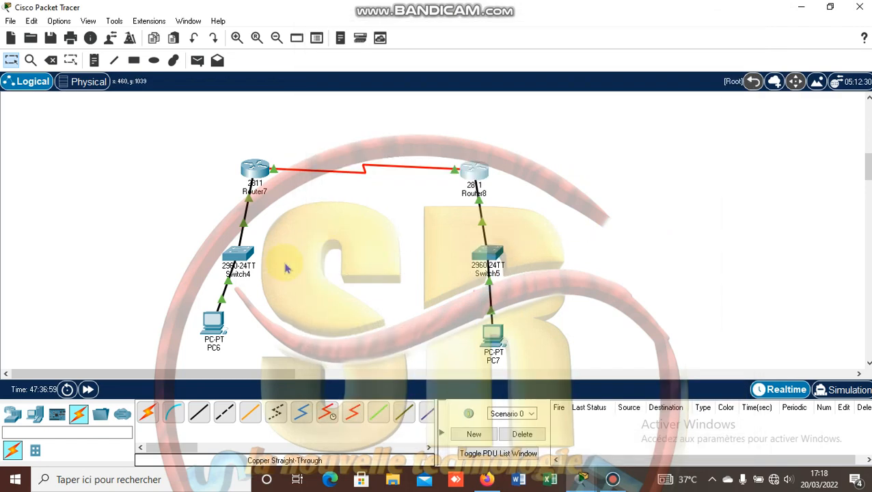
Set PC6's static IPv4 default gateway to 10.0.0.1 in its global settings
double_click(207, 330)
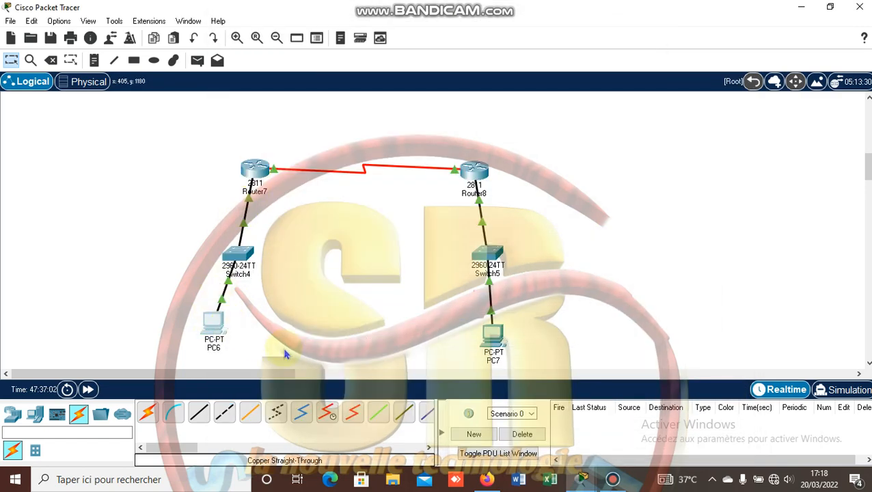
left_click(218, 325)
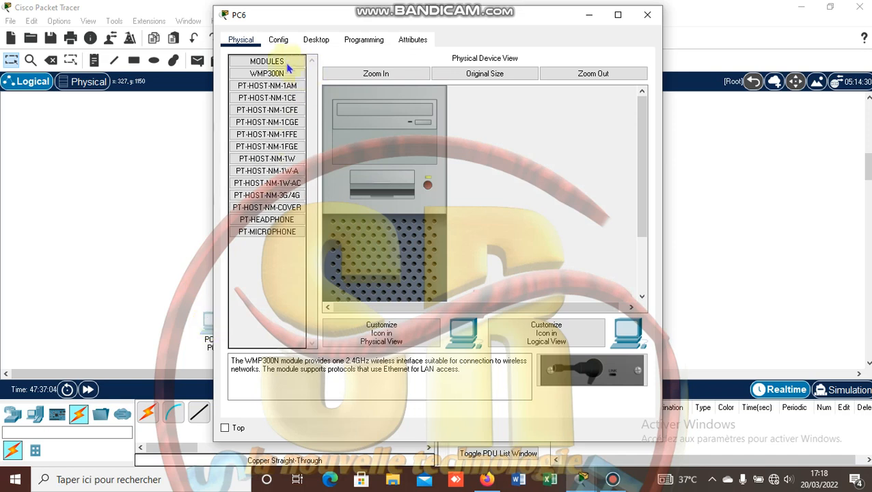
left_click(281, 39)
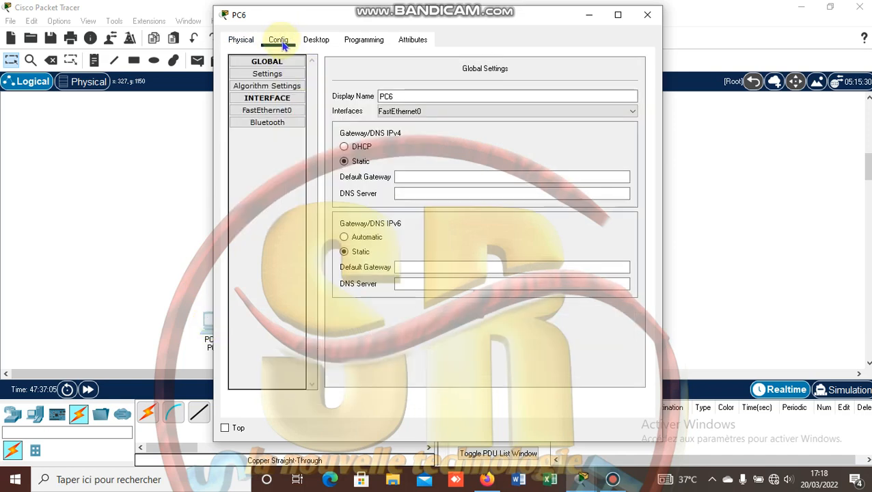
left_click(438, 179)
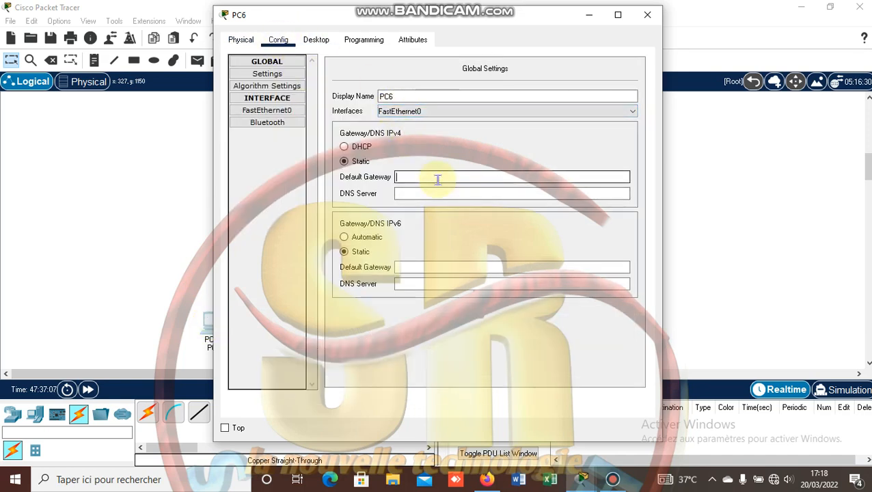
type("10.0.0.1")
Give PC6's FastEthernet0 the static IPv4 address 10.0.0.2 with mask 255.0.0.0 and close the PC6 window
left_click(268, 111)
left_click(538, 171)
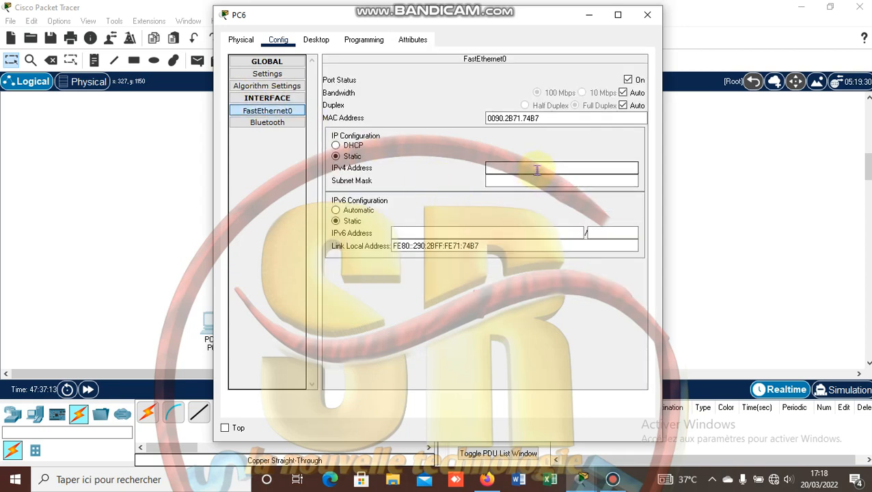
type("10.0.0.2")
key("Tab")
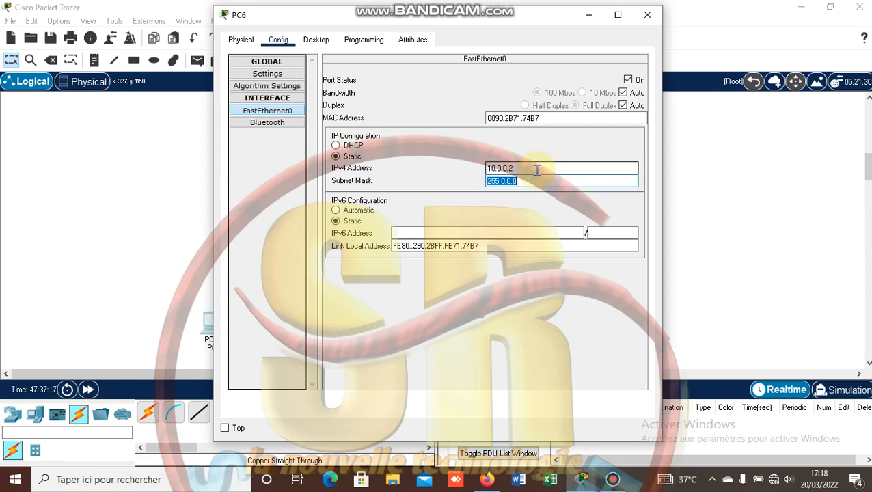
left_click(647, 16)
Set PC7's static IPv4 default gateway to 20.0.0.1 in its global settings
left_click(493, 347)
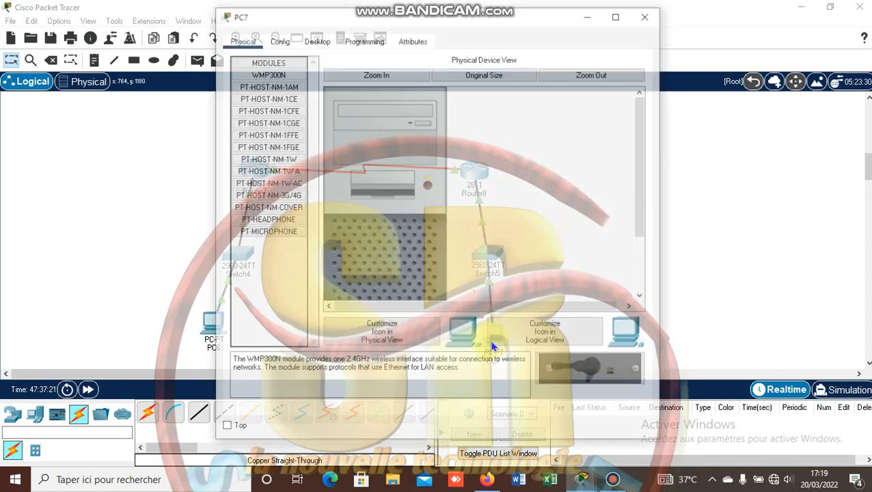
left_click(279, 41)
left_click(434, 176)
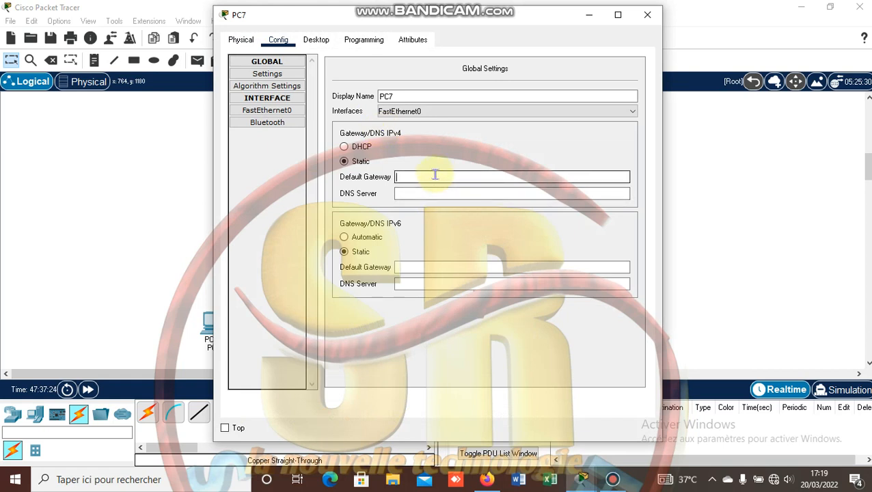
type("20.0.0.1")
Give PC7's FastEthernet0 the static IPv4 address 20.0.0.2 with subnet mask 255.0.0.0
left_click(267, 110)
left_click(541, 168)
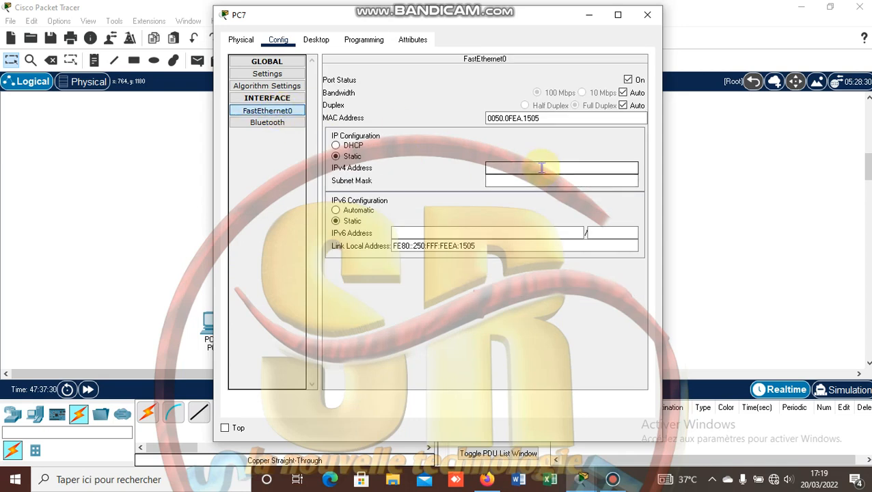
type("20.0.0.2")
key("Tab")
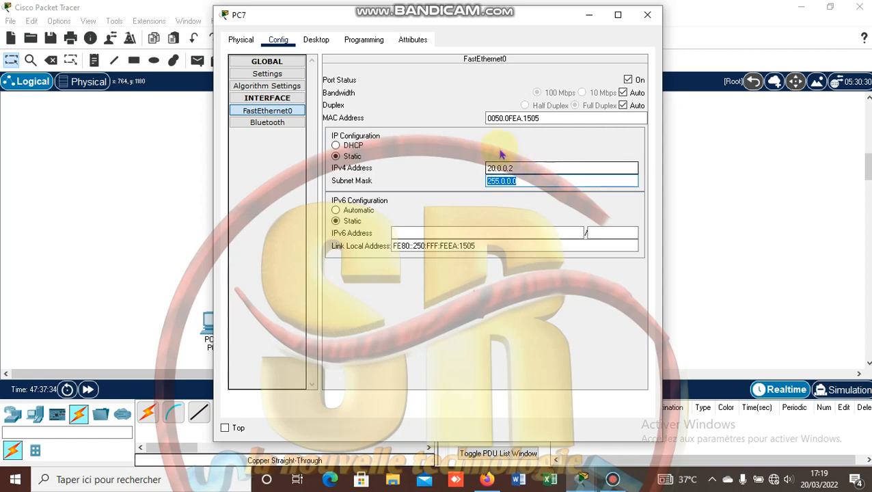
Open PC7's Command Prompt, move its window aside to expose the topology, and ping the gateway 20.0.0.1
left_click(316, 41)
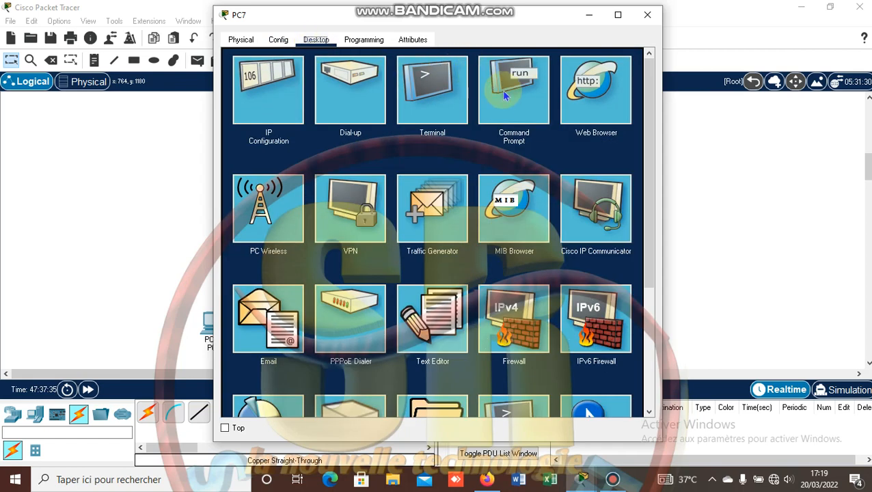
left_click(482, 83)
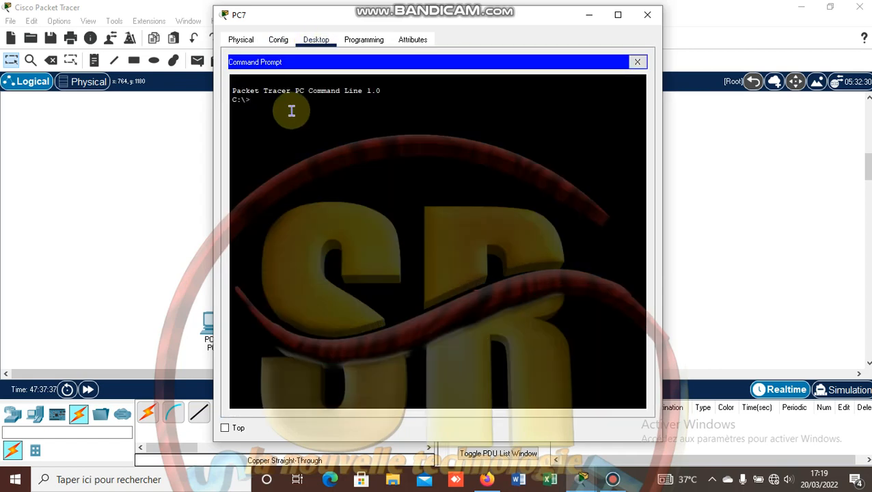
left_click_drag(353, 20, 639, 26)
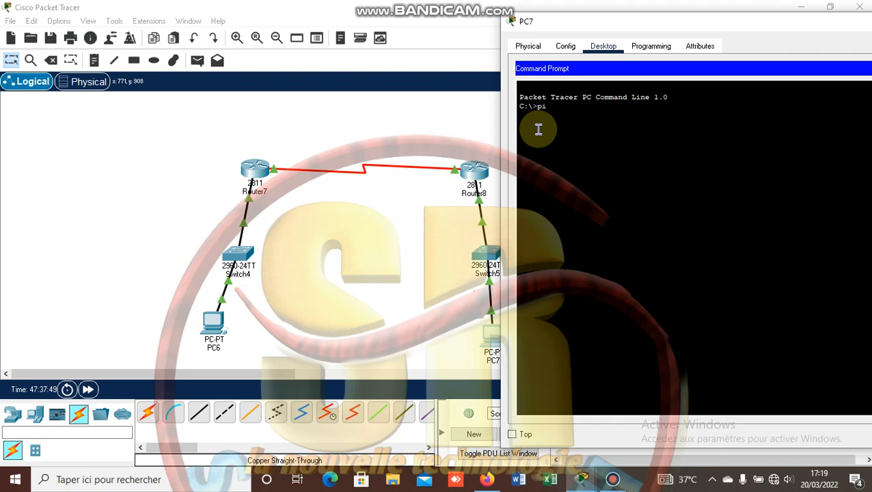
type(".0.0.1")
key("Return")
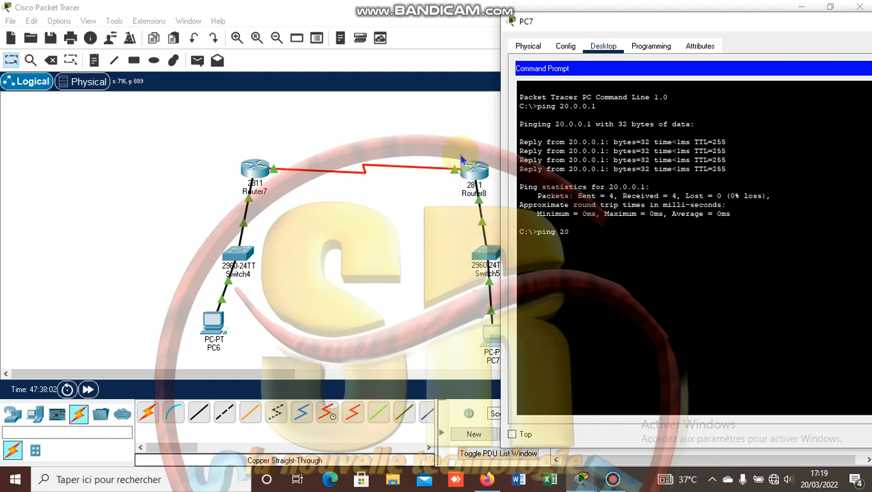
Ping both ends of the serial link, 201.0.0.2 and 201.0.0.1, from PC7's Command Prompt
type("1.0.0.2")
key("Return")
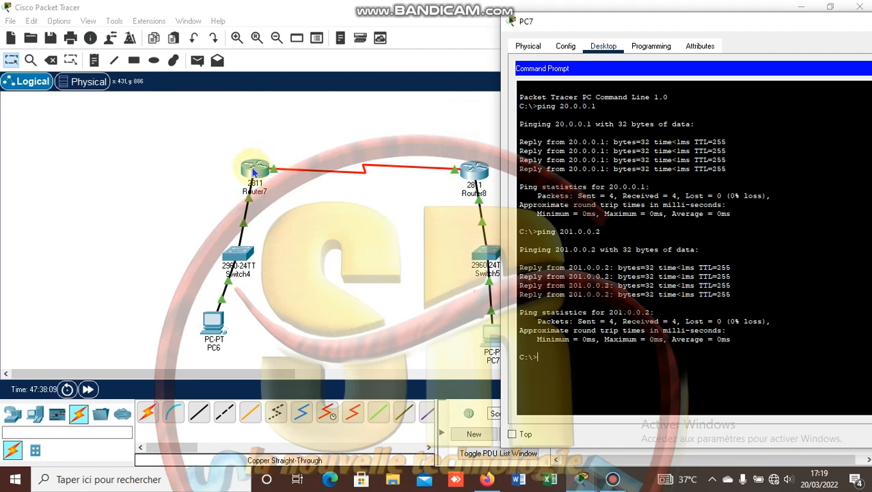
key("Up")
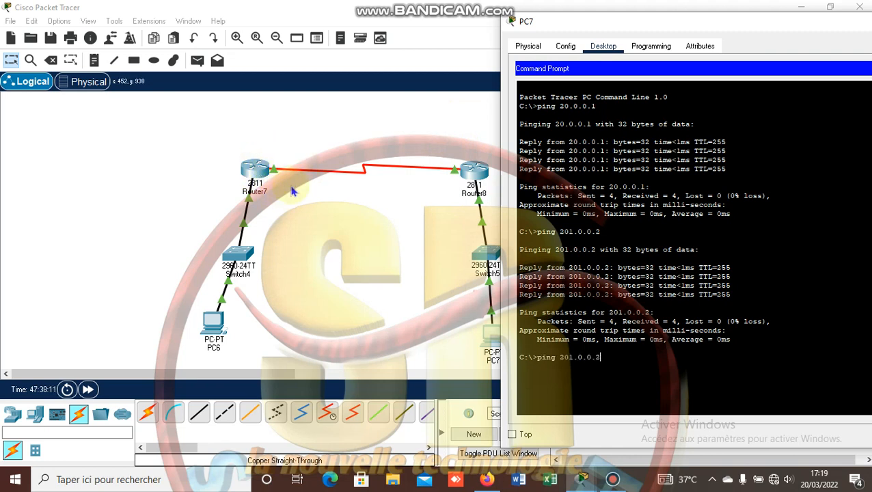
type("1")
key("Return")
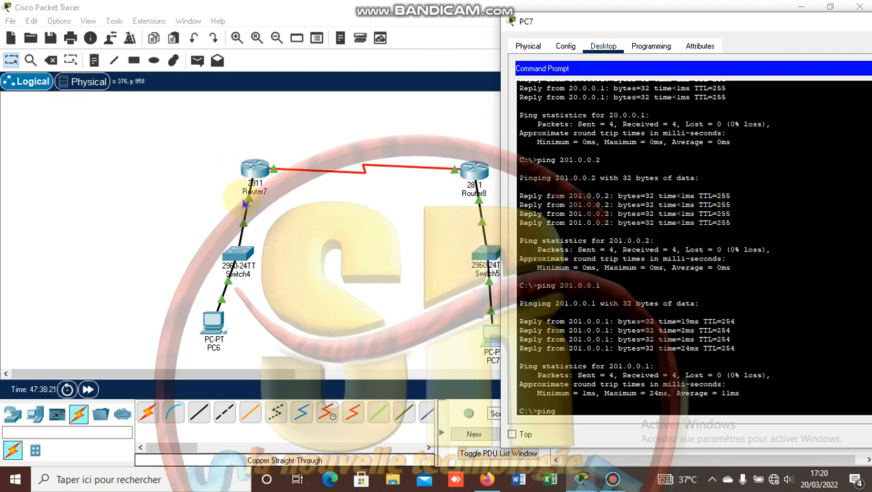
Ping the remote gateway 10.0.0.1 and PC6 at 10.0.0.2 from PC7, and close the PC7 window
type("10.0.0.1")
key("Return")
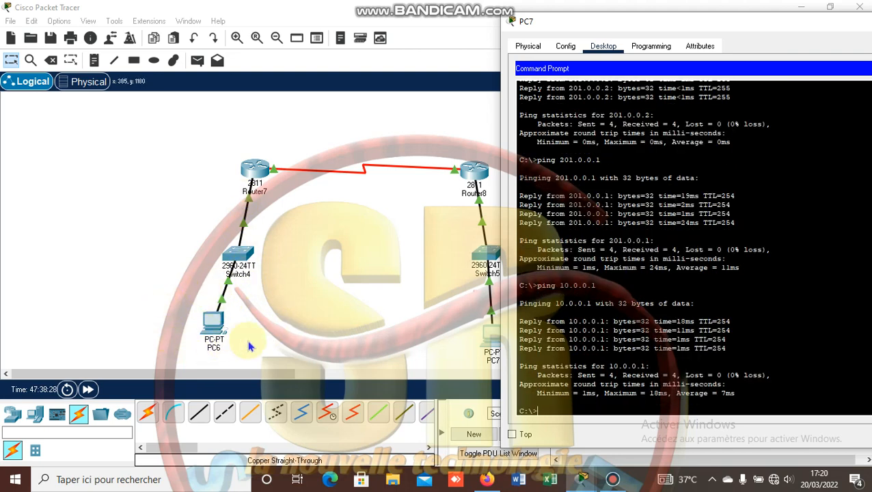
key("Up")
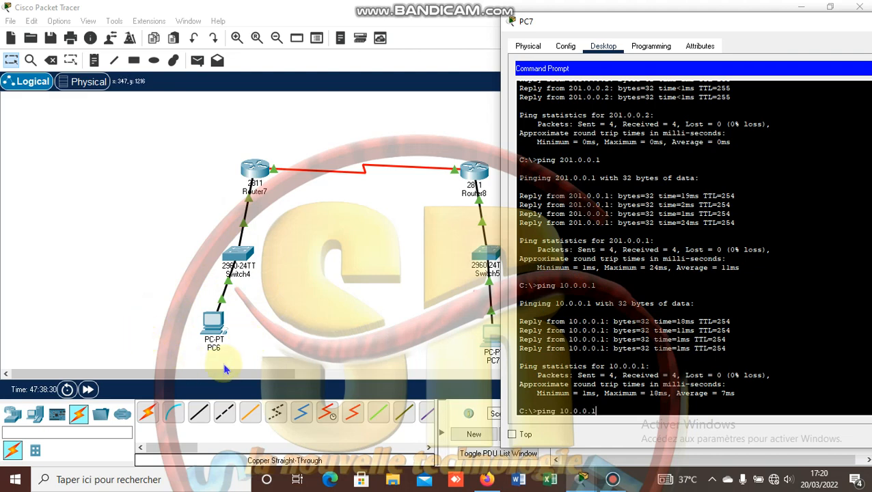
type("2")
key("Return")
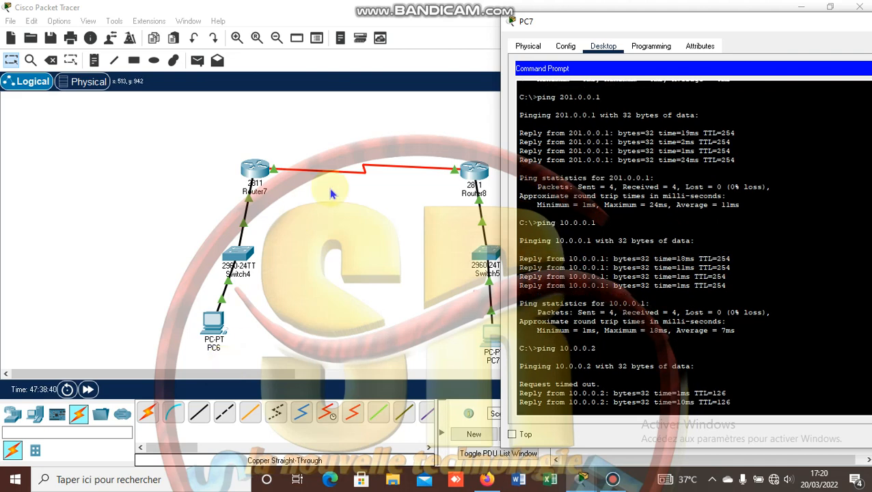
left_click_drag(630, 23, 563, 23)
left_click(866, 23)
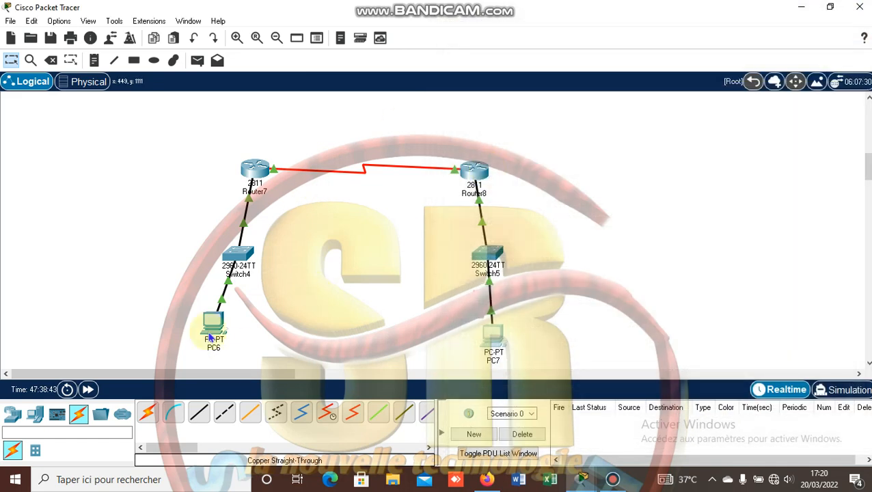
Open PC6's Command Prompt, place its window beside the topology, and ping the gateway 10.0.0.1
left_click(212, 326)
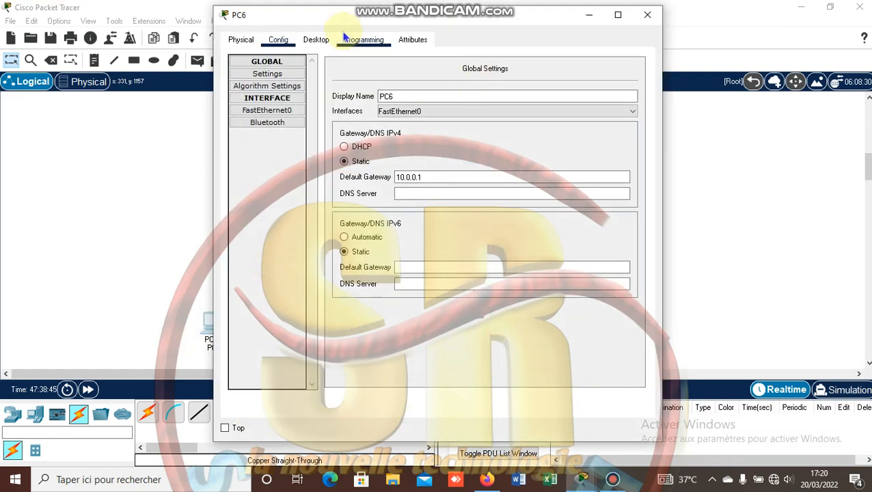
left_click(315, 40)
left_click(509, 86)
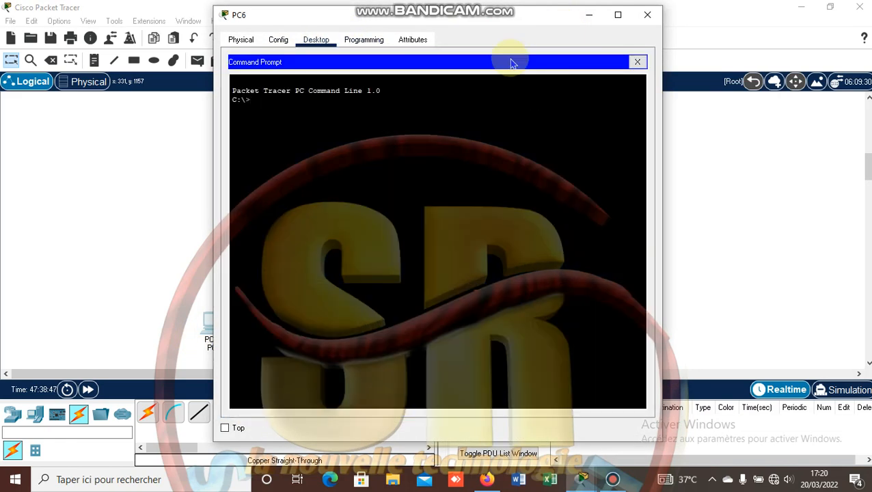
left_click_drag(418, 18, 718, 1)
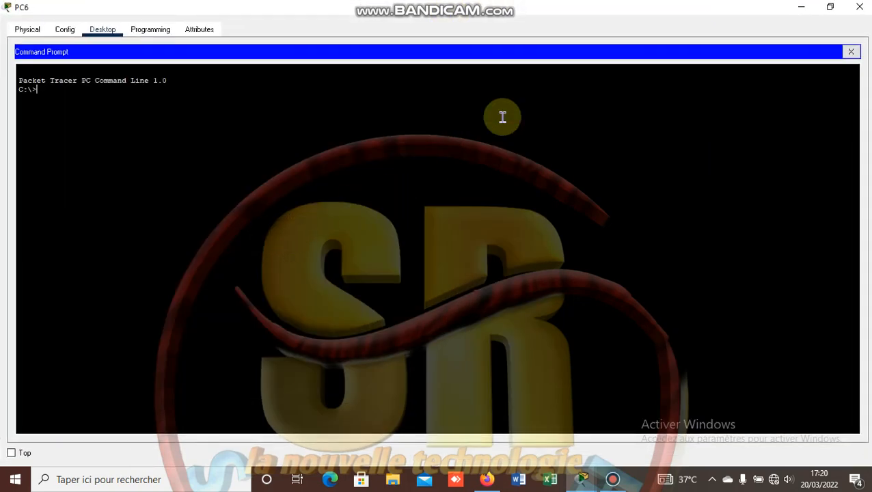
double_click(463, 10)
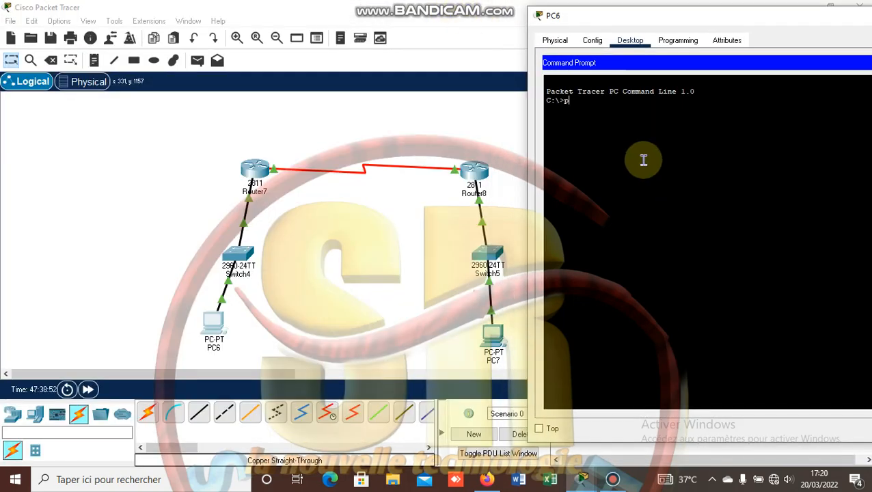
type("g 10.0.0.1")
key("Return")
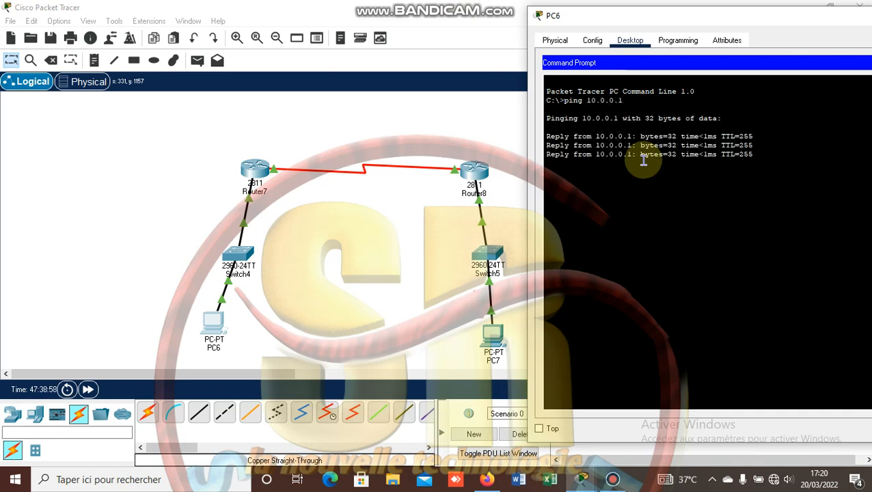
Ping both ends of the serial link, 201.0.0.1 and 201.0.0.2, from PC6's Command Prompt
key("Up")
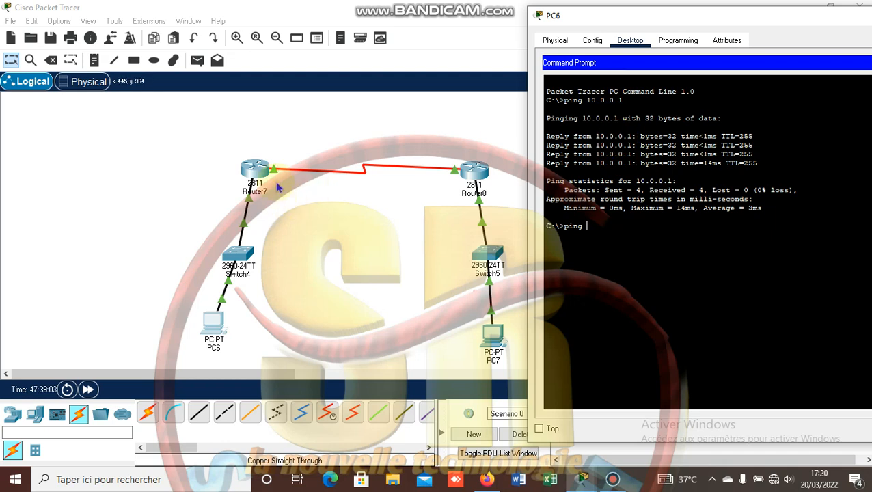
type("2")
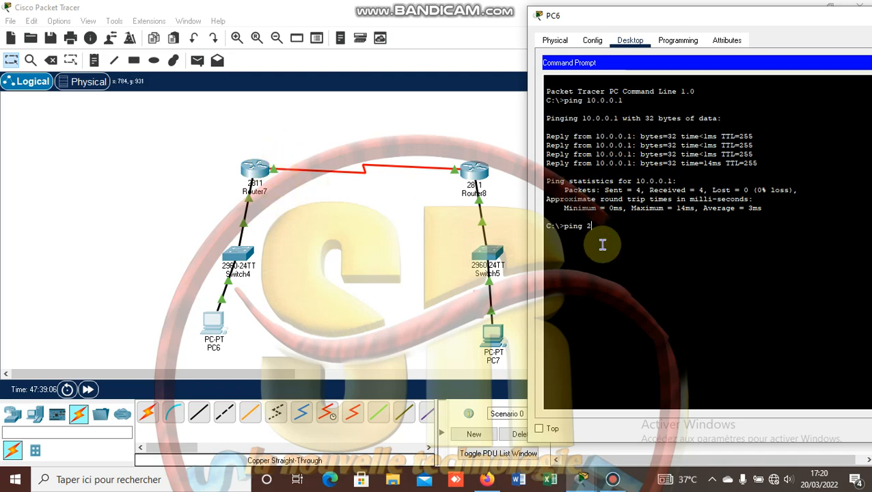
type("01.0.0.1")
key("Return")
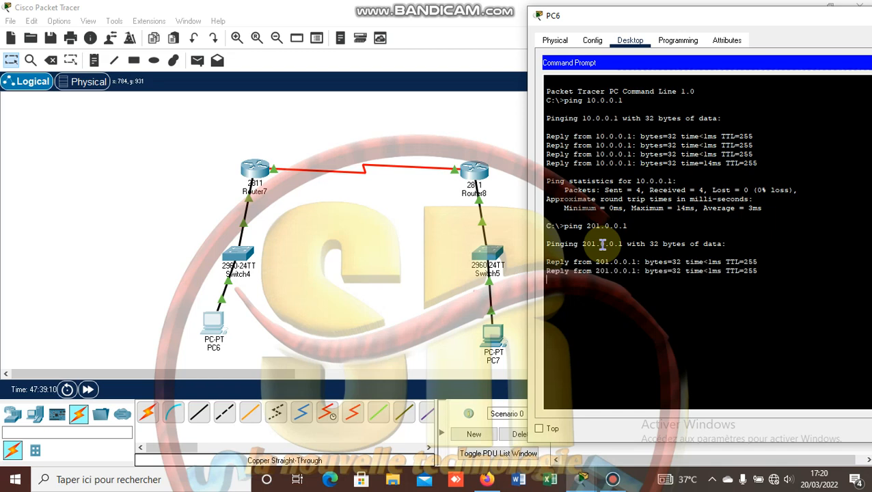
key("Up")
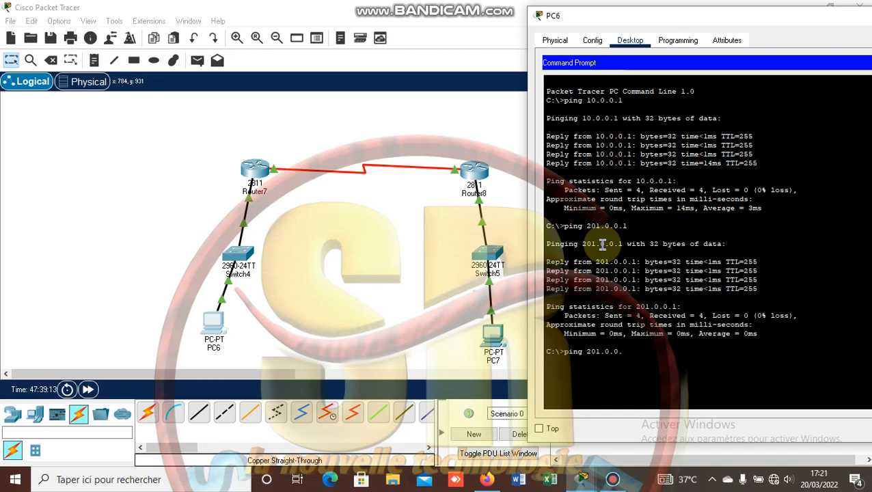
type("2")
key("Return")
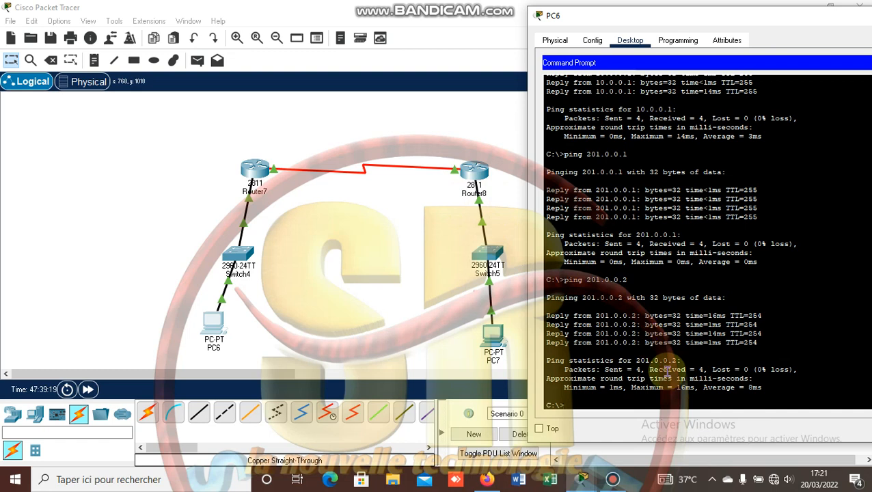
Ping the remote gateway 20.0.0.1 from PC6 and recall the ping command for another test
type("ping 20.0.0.1")
key("Return")
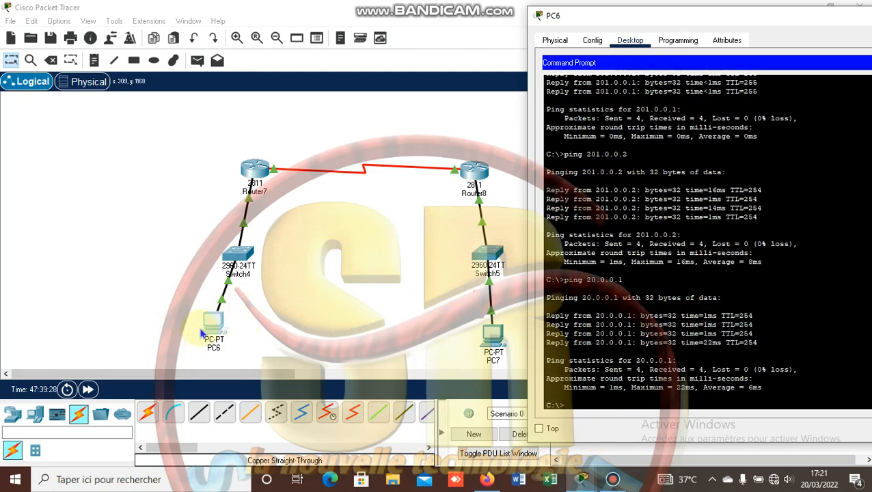
key("Up")
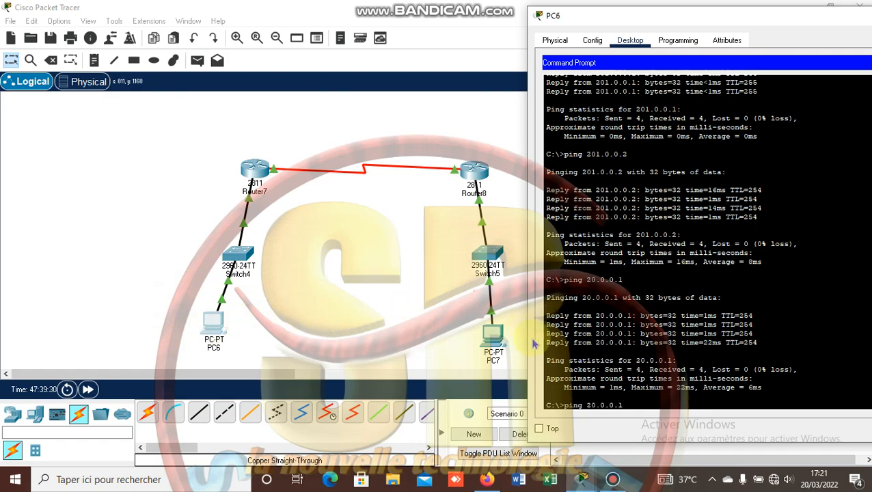